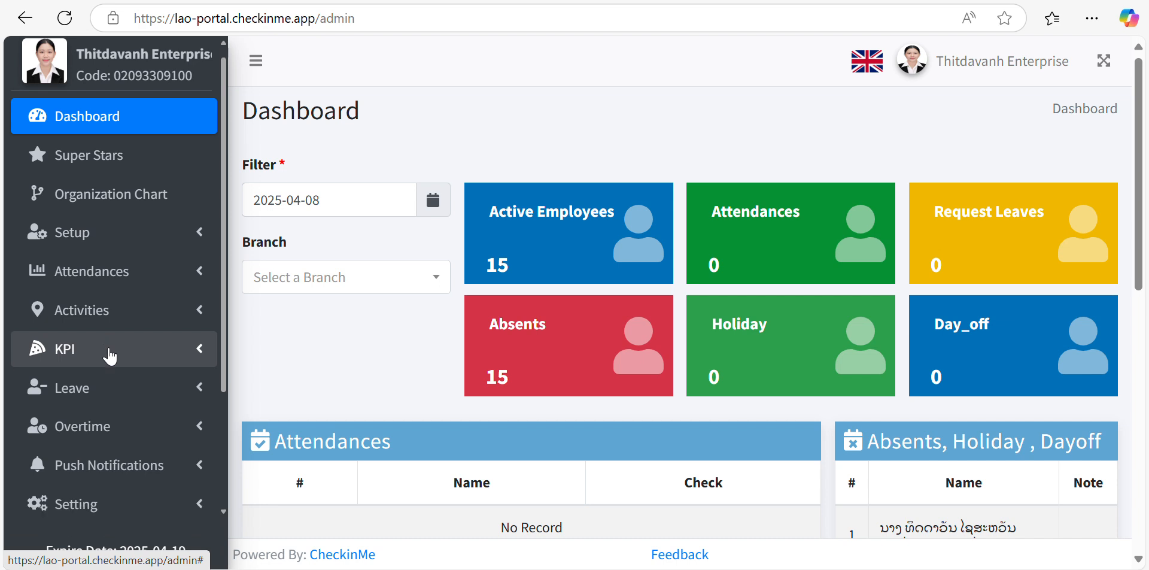
- Expand Setting in the sidebar and open the Roles page listing the four existing roles
{"action": "scroll", "coordinate": [110, 356], "scroll_direction": "down", "scroll_amount": 3}
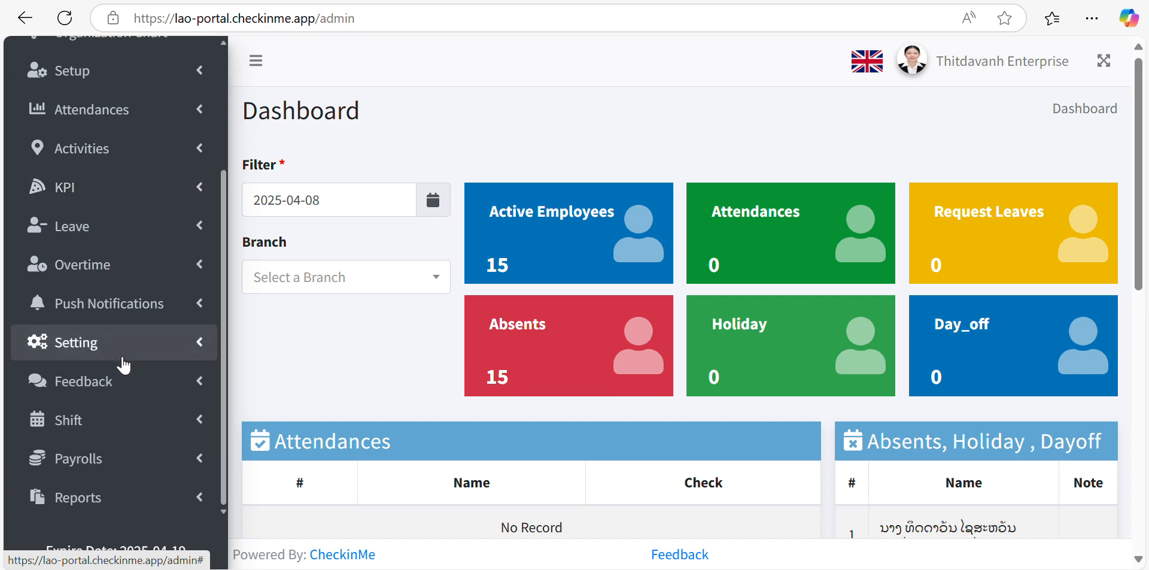
{"action": "left_click", "coordinate": [61, 352]}
{"action": "scroll", "coordinate": [62, 354], "scroll_direction": "down", "scroll_amount": 3}
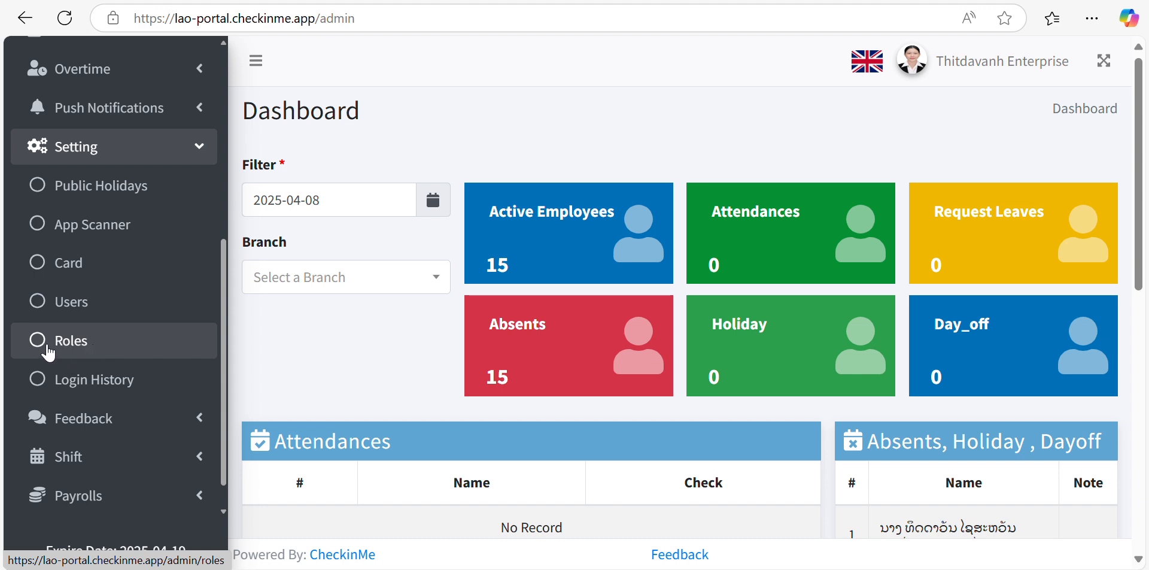
{"action": "left_click", "coordinate": [79, 352]}
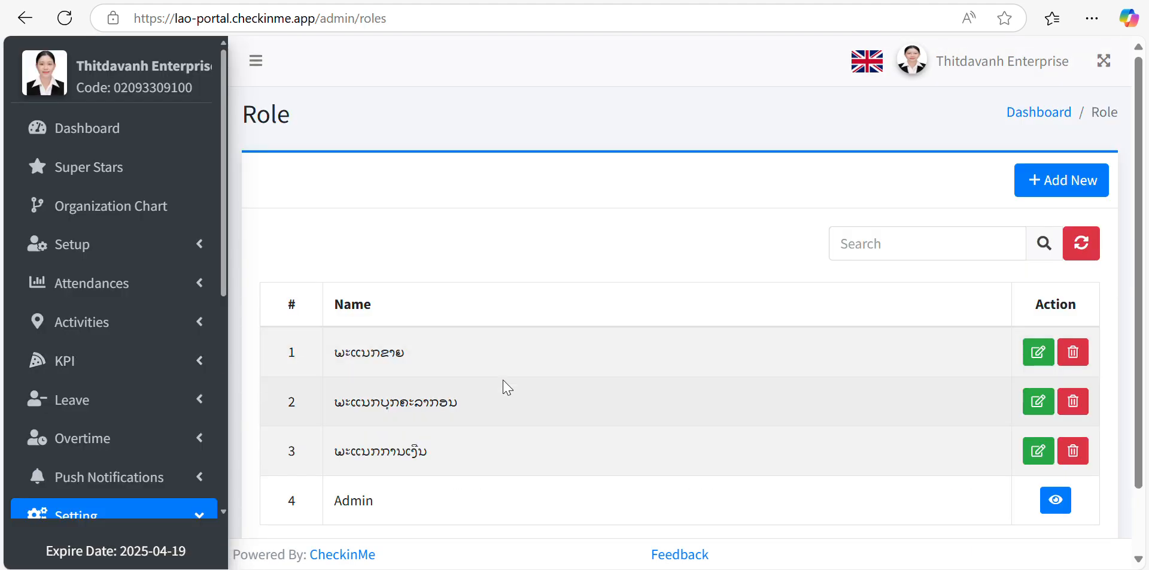
{"action": "scroll", "coordinate": [505, 386], "scroll_direction": "down", "scroll_amount": 1}
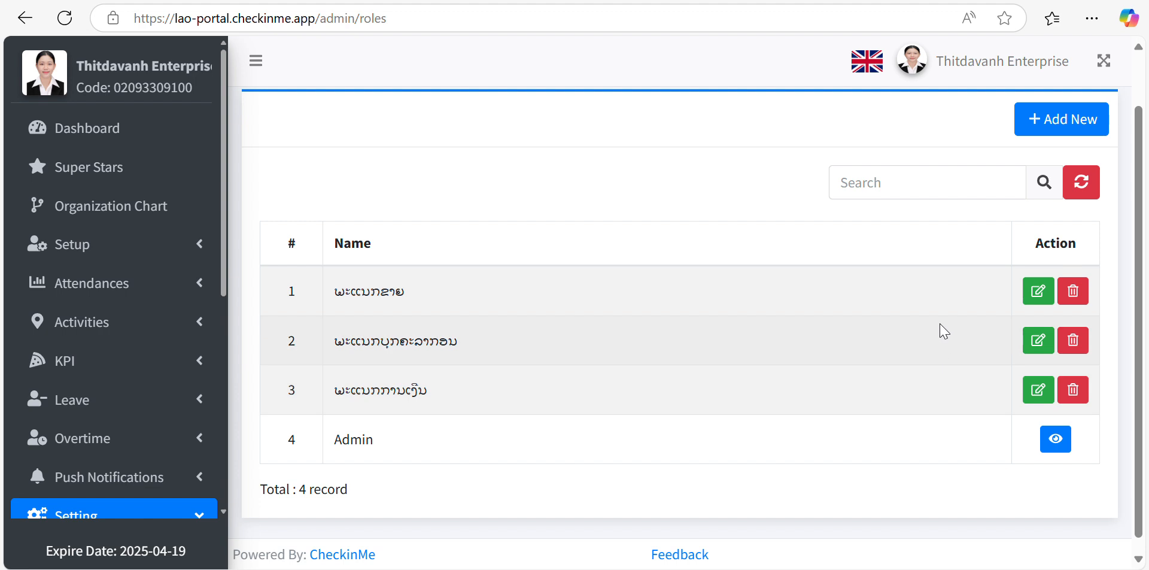
{"action": "scroll", "coordinate": [945, 328], "scroll_direction": "up", "scroll_amount": 1}
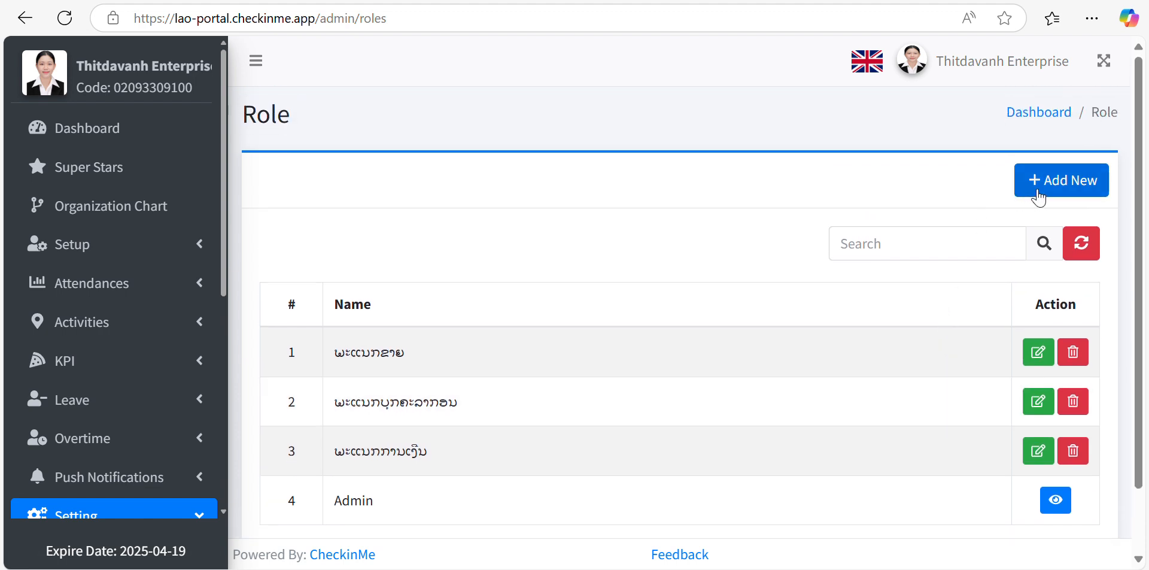
- Start a new role and enter the Lao Role Type name ຫົວໜ້າພະນັກງານຂາຍ
{"action": "left_click", "coordinate": [1070, 181]}
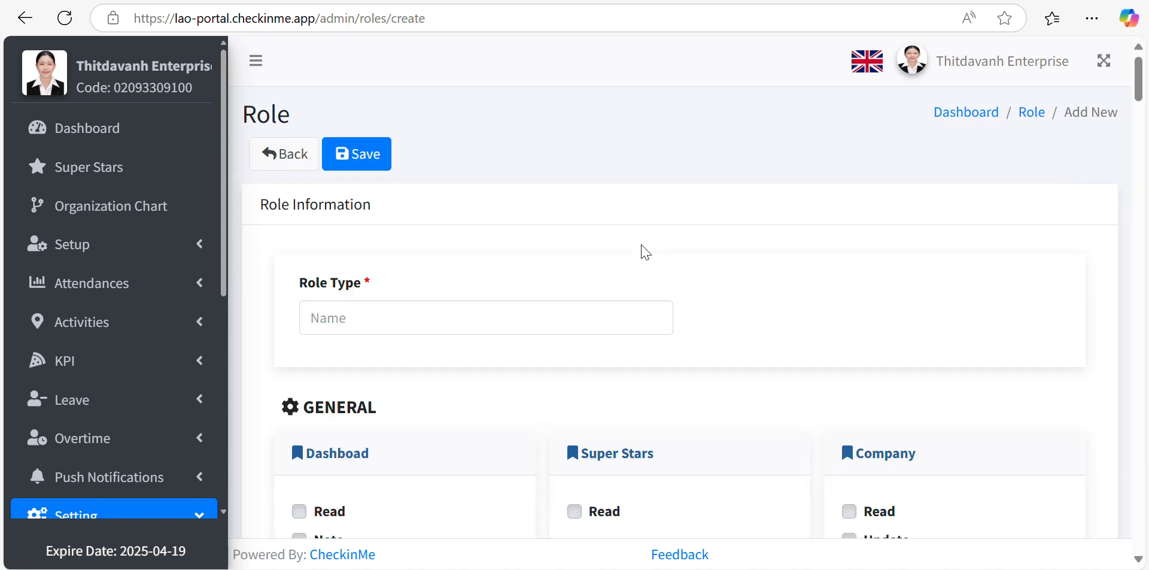
{"action": "scroll", "coordinate": [645, 251], "scroll_direction": "down", "scroll_amount": 1}
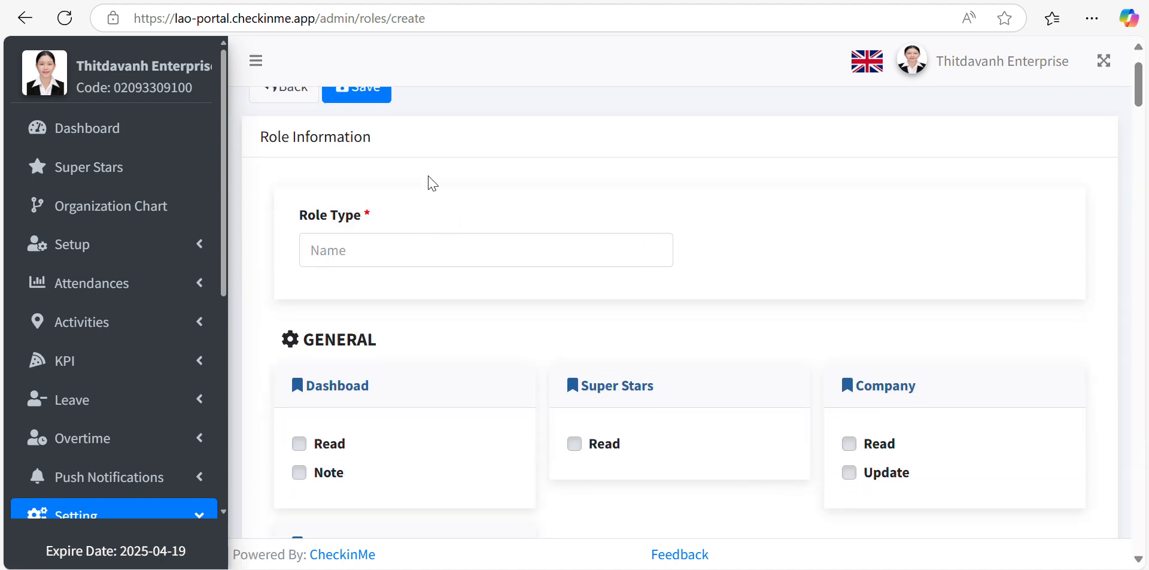
{"action": "left_click", "coordinate": [371, 255]}
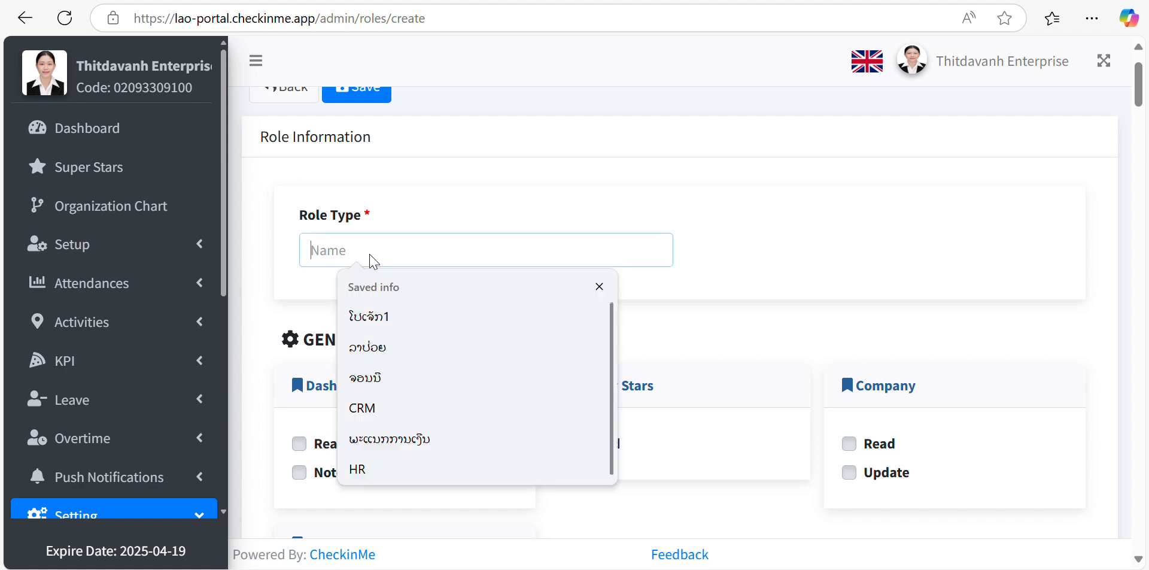
{"action": "key", "text": "super+space"}
{"action": "type", "text": "ທົວ"}
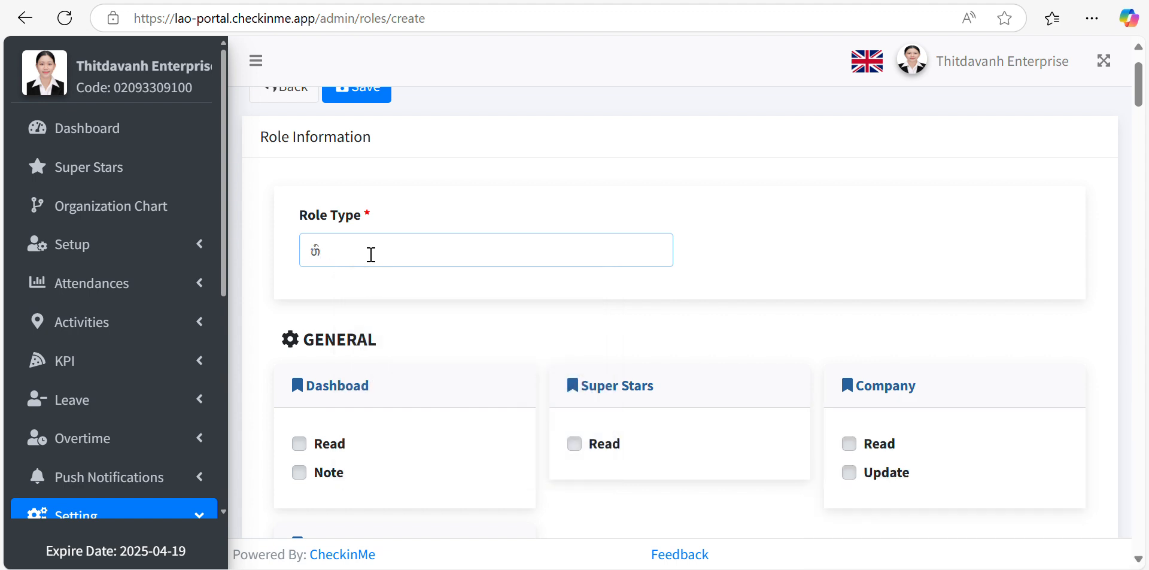
{"action": "type", "text": "ໜ້າພະນັກງານຂາຍ"}
{"action": "scroll", "coordinate": [398, 376], "scroll_direction": "down", "scroll_amount": 2}
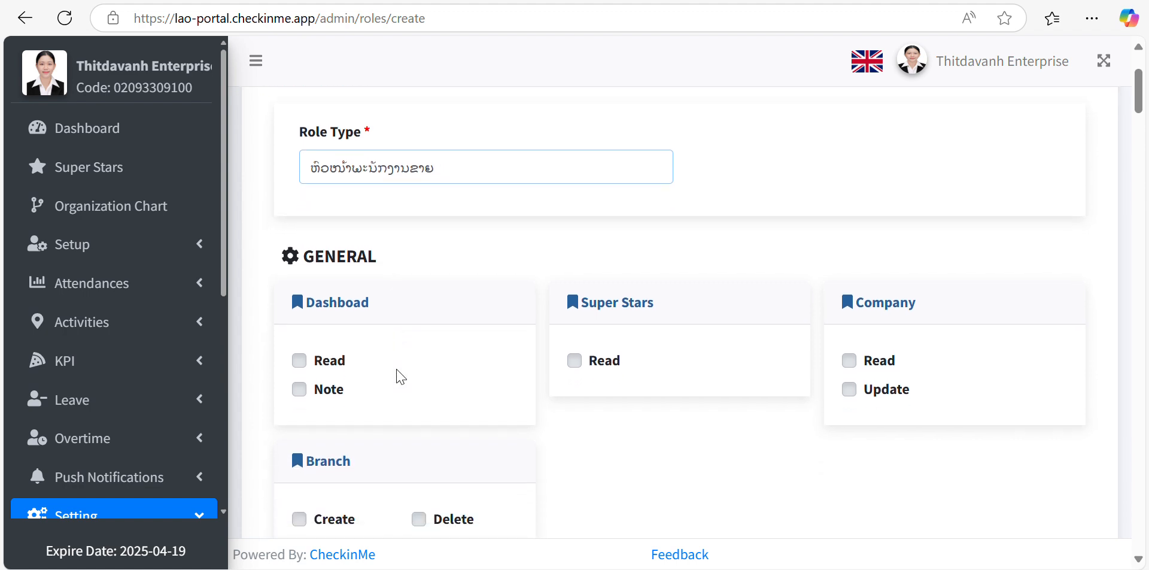
- Grant Dashboad Read and Note, Super Stars Read, and Company Read and Update permissions
{"action": "scroll", "coordinate": [400, 377], "scroll_direction": "down", "scroll_amount": 2}
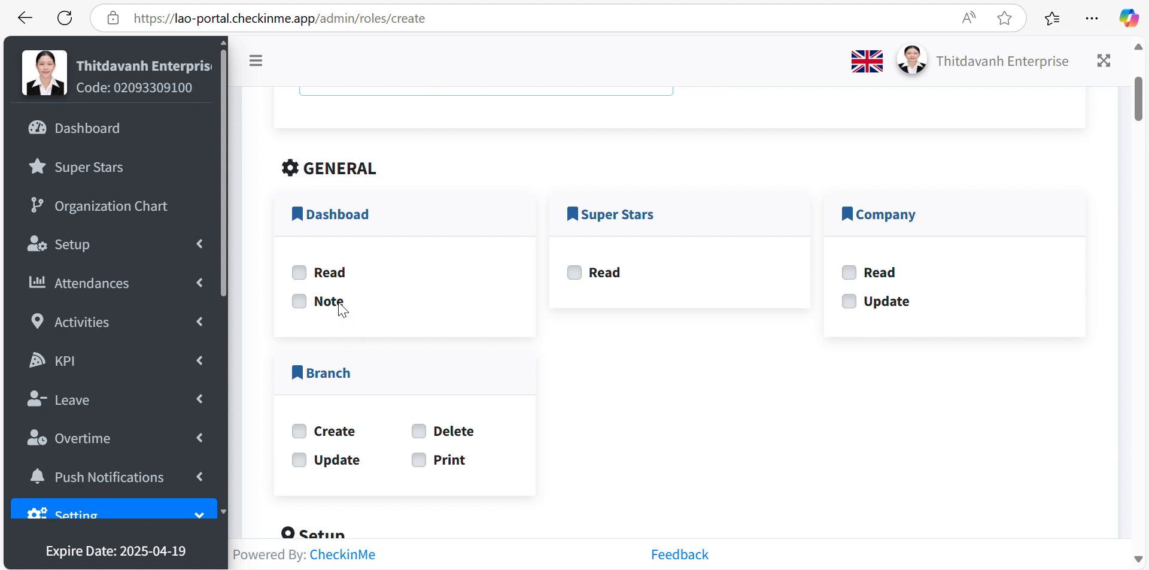
{"action": "left_click", "coordinate": [301, 276]}
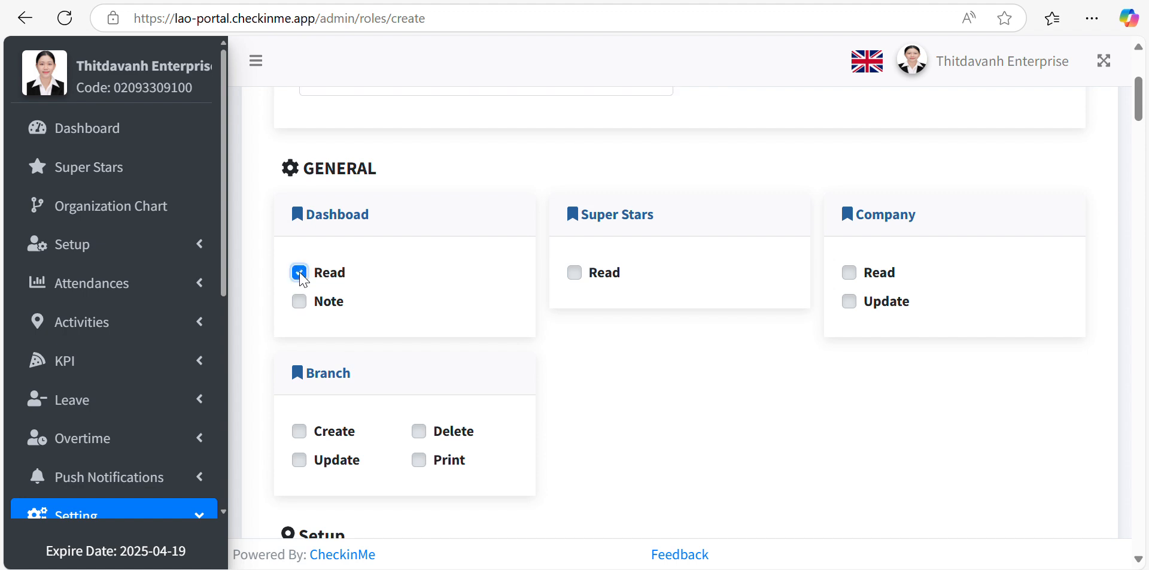
{"action": "scroll", "coordinate": [492, 273], "scroll_direction": "down", "scroll_amount": 2}
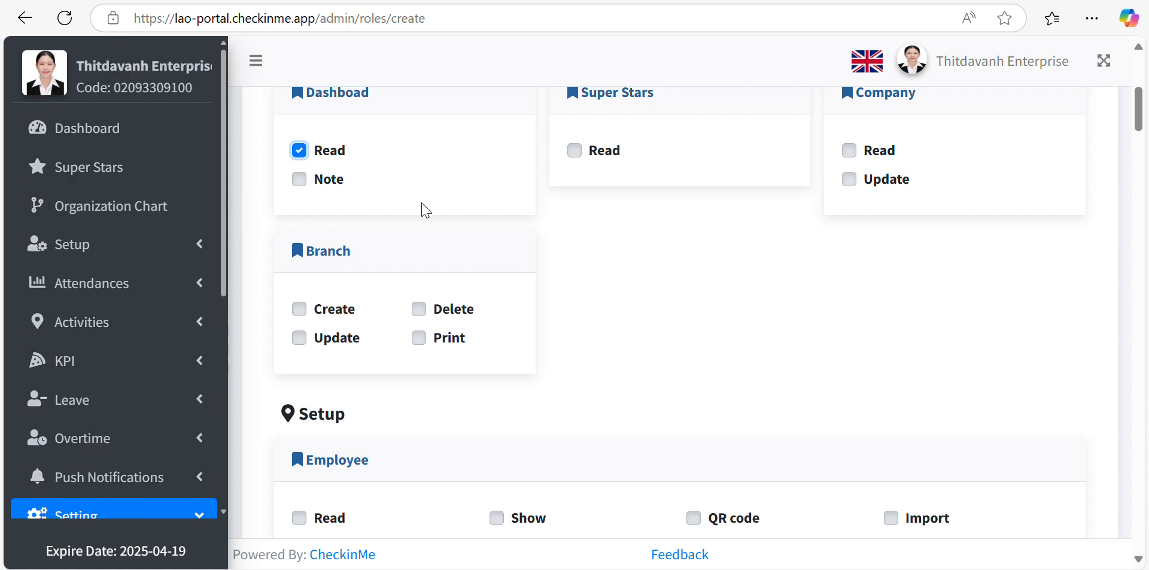
{"action": "scroll", "coordinate": [425, 209], "scroll_direction": "up", "scroll_amount": 1}
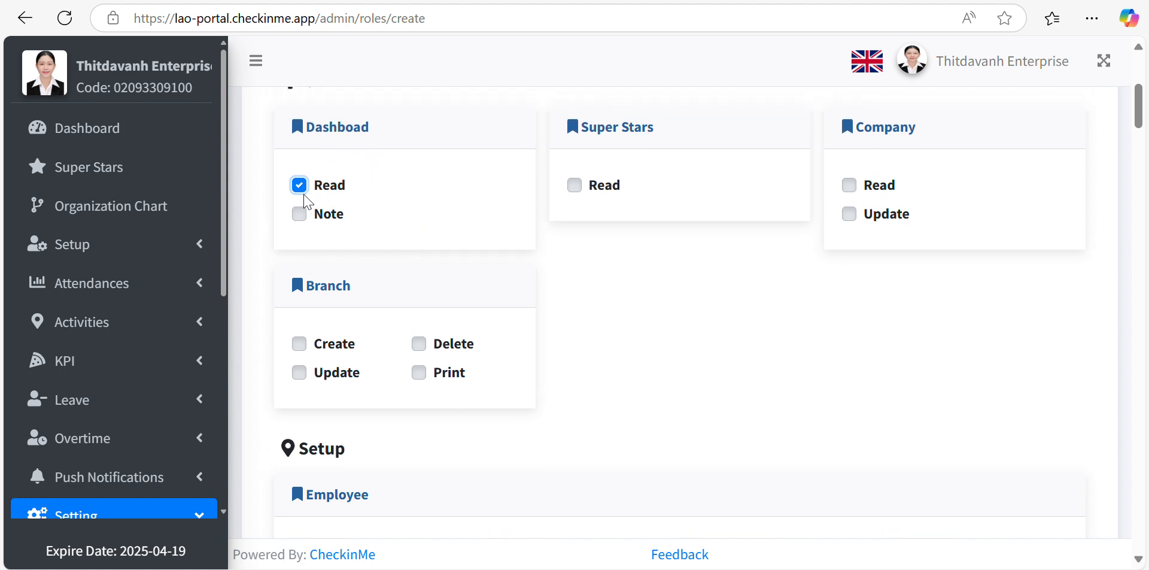
{"action": "left_click", "coordinate": [302, 220]}
{"action": "left_click", "coordinate": [576, 187]}
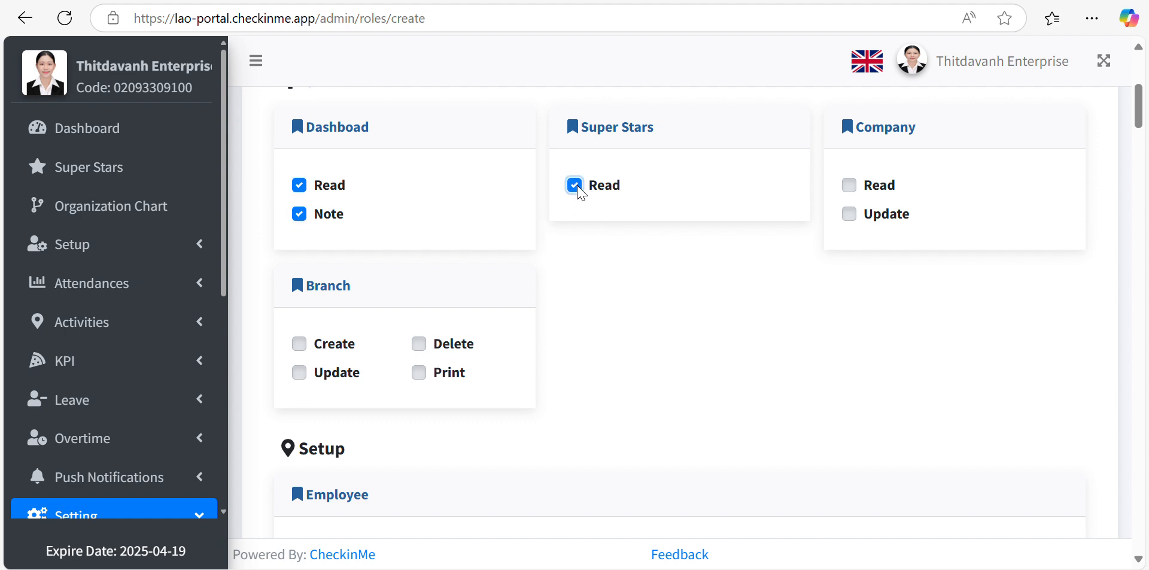
{"action": "left_click", "coordinate": [849, 185]}
{"action": "left_click", "coordinate": [853, 188]}
{"action": "left_click", "coordinate": [858, 190]}
{"action": "left_click", "coordinate": [848, 216]}
- Grant Branch Create, Delete and Print permissions plus Employee Read
{"action": "scroll", "coordinate": [843, 229], "scroll_direction": "down", "scroll_amount": 3}
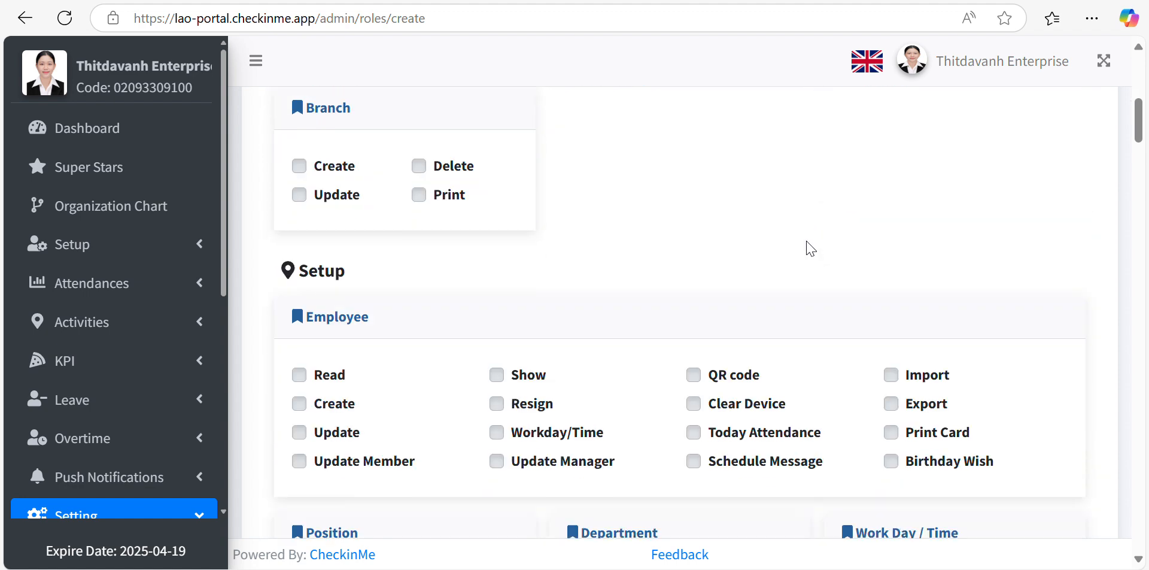
{"action": "left_click", "coordinate": [301, 166]}
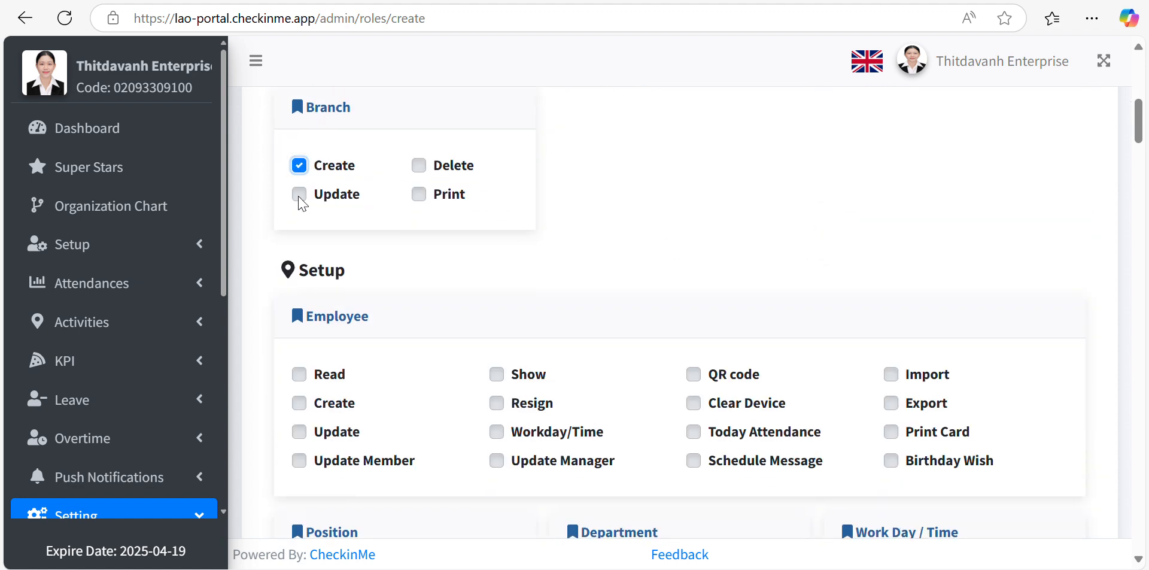
{"action": "left_click_drag", "start_coordinate": [299, 195], "coordinate": [421, 170]}
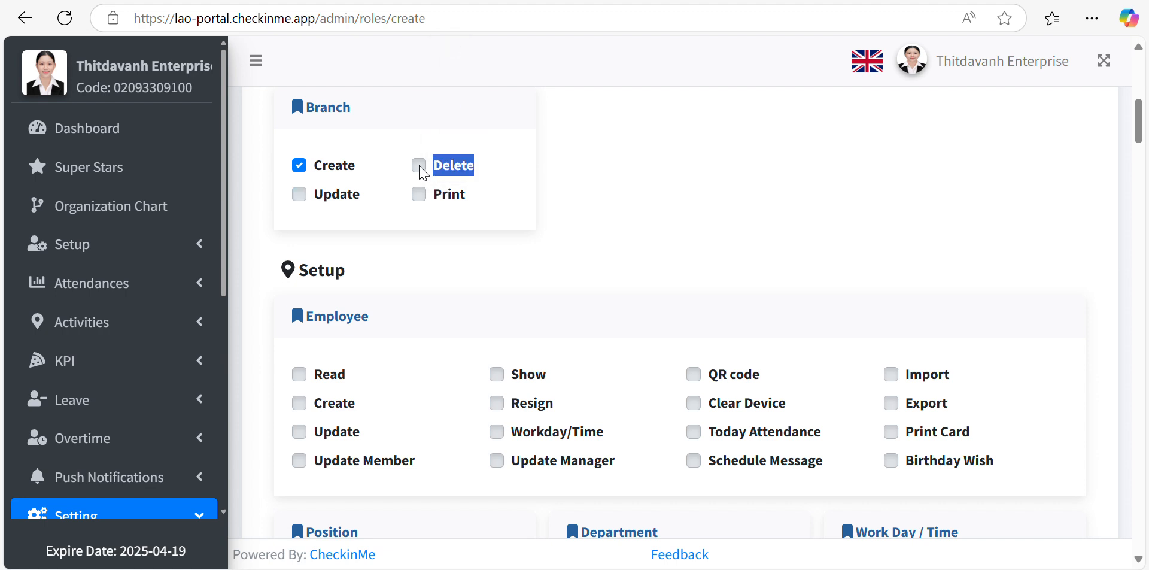
{"action": "left_click", "coordinate": [419, 166]}
{"action": "left_click", "coordinate": [419, 194]}
{"action": "scroll", "coordinate": [418, 192], "scroll_direction": "down", "scroll_amount": 3}
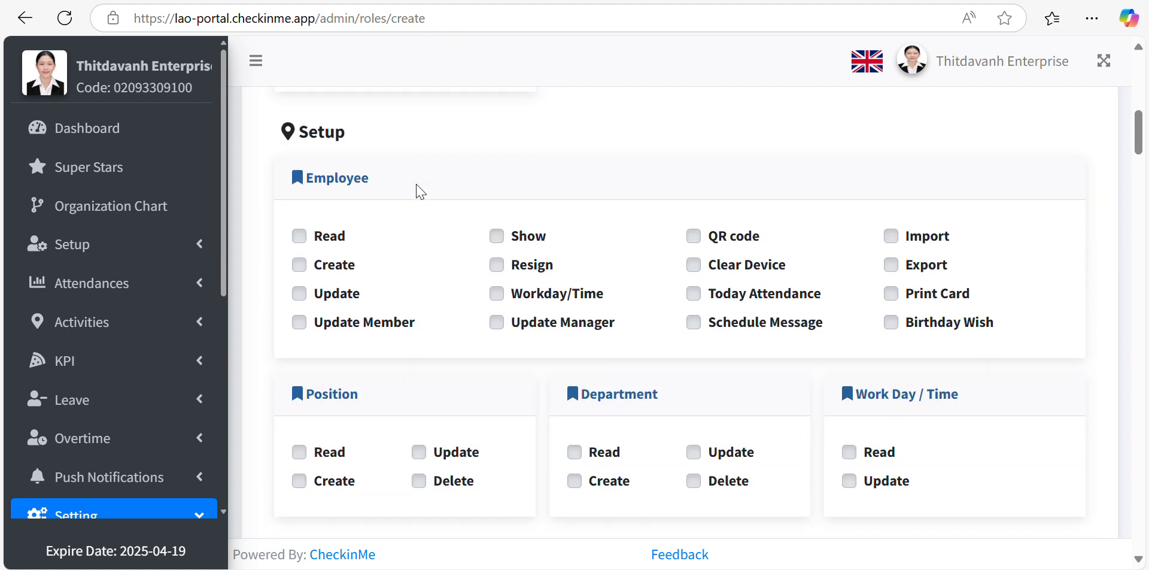
{"action": "left_click", "coordinate": [299, 220]}
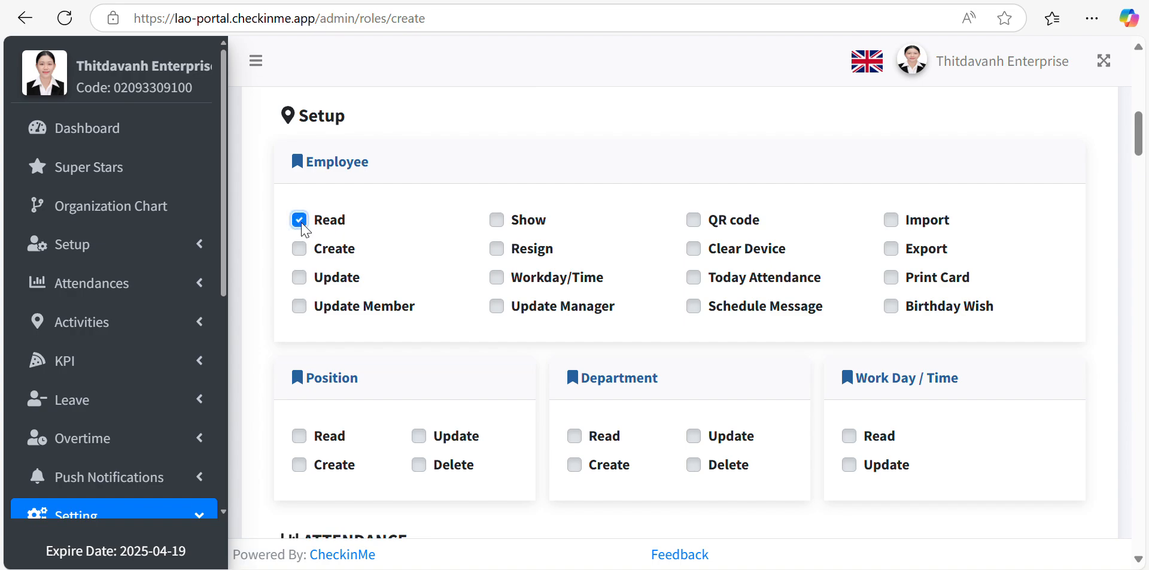
{"action": "scroll", "coordinate": [436, 311], "scroll_direction": "down", "scroll_amount": 10}
{"action": "scroll", "coordinate": [436, 310], "scroll_direction": "down", "scroll_amount": 20}
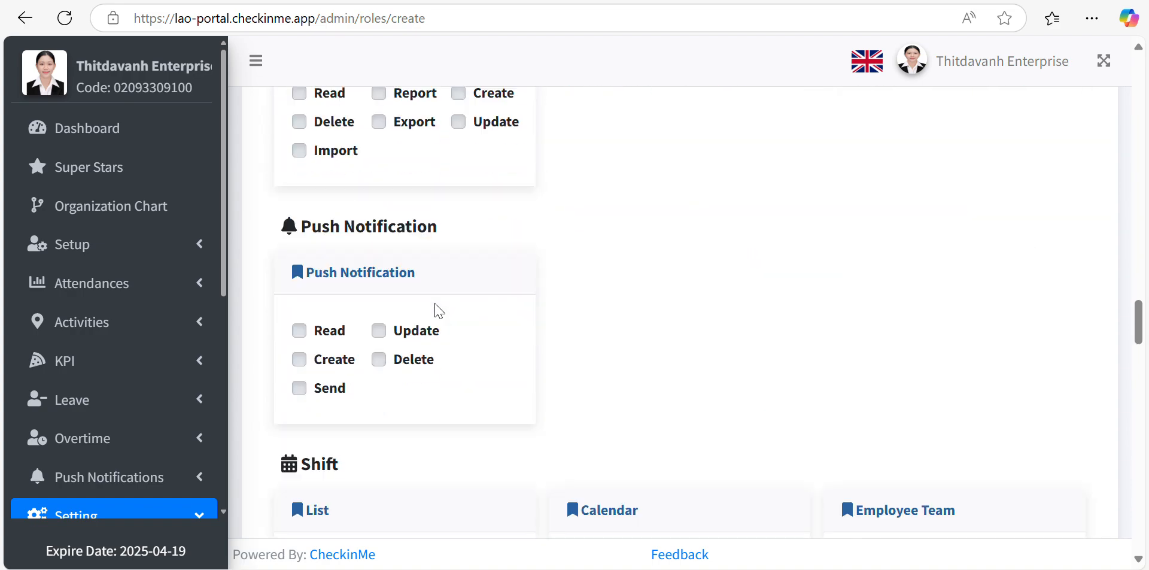
{"action": "scroll", "coordinate": [436, 310], "scroll_direction": "up", "scroll_amount": 20}
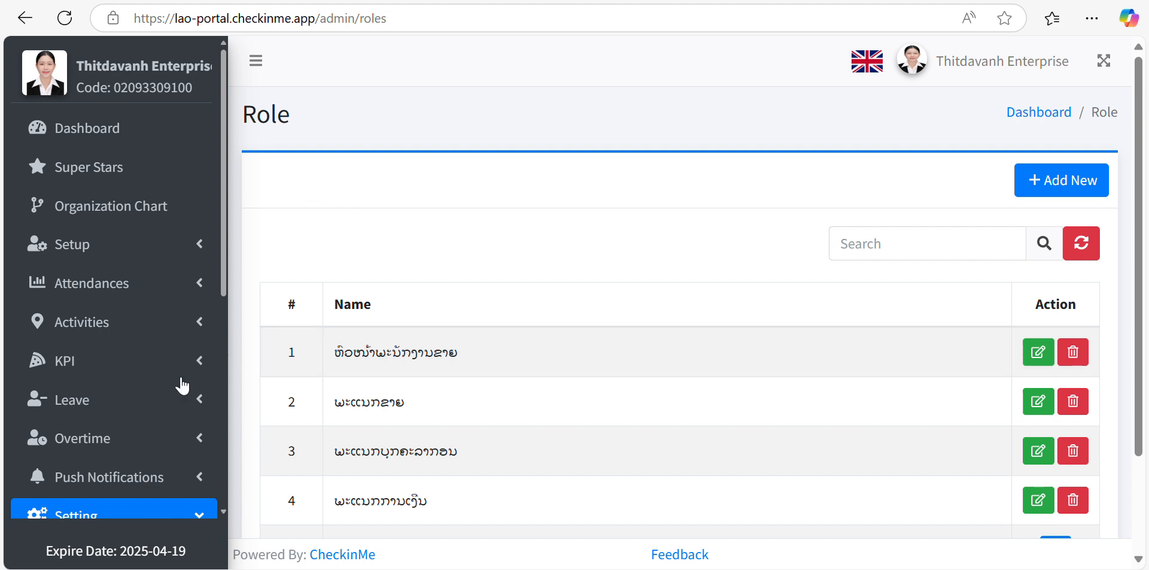
- Open Setting > Users to show the two existing users at Thitdavanh HQ
{"action": "scroll", "coordinate": [144, 404], "scroll_direction": "down", "scroll_amount": 5}
{"action": "scroll", "coordinate": [143, 407], "scroll_direction": "down", "scroll_amount": 2}
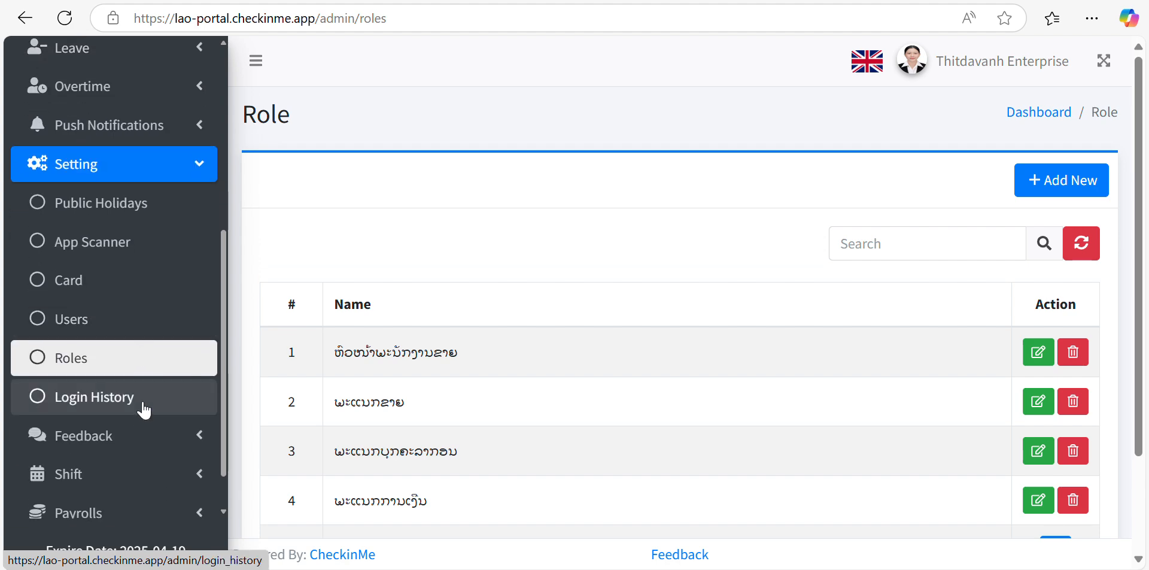
{"action": "left_click", "coordinate": [109, 312]}
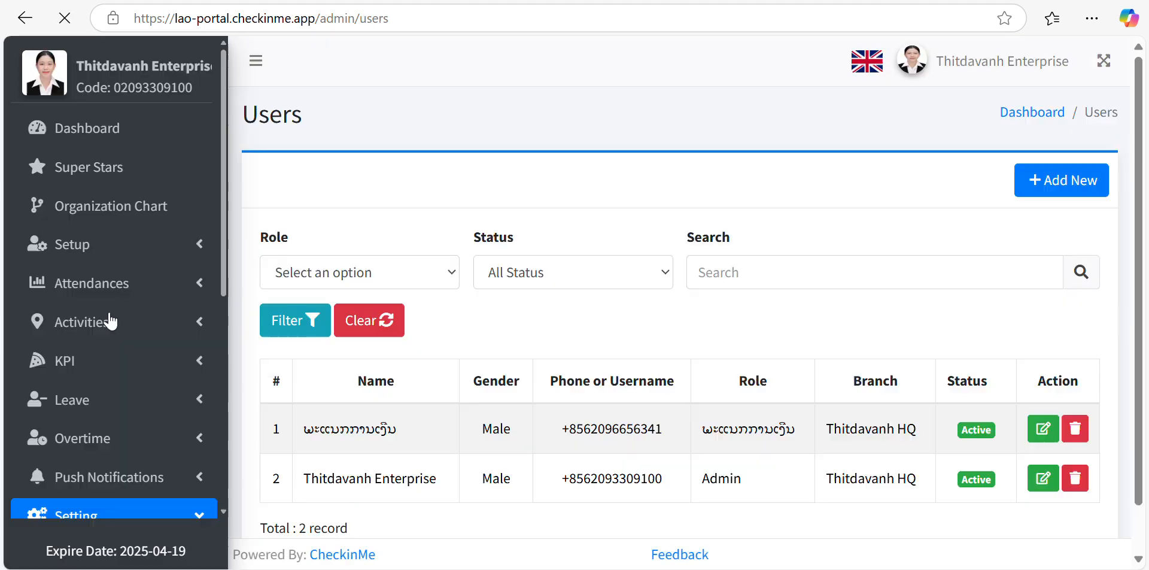
{"action": "scroll", "coordinate": [508, 470], "scroll_direction": "down", "scroll_amount": 1}
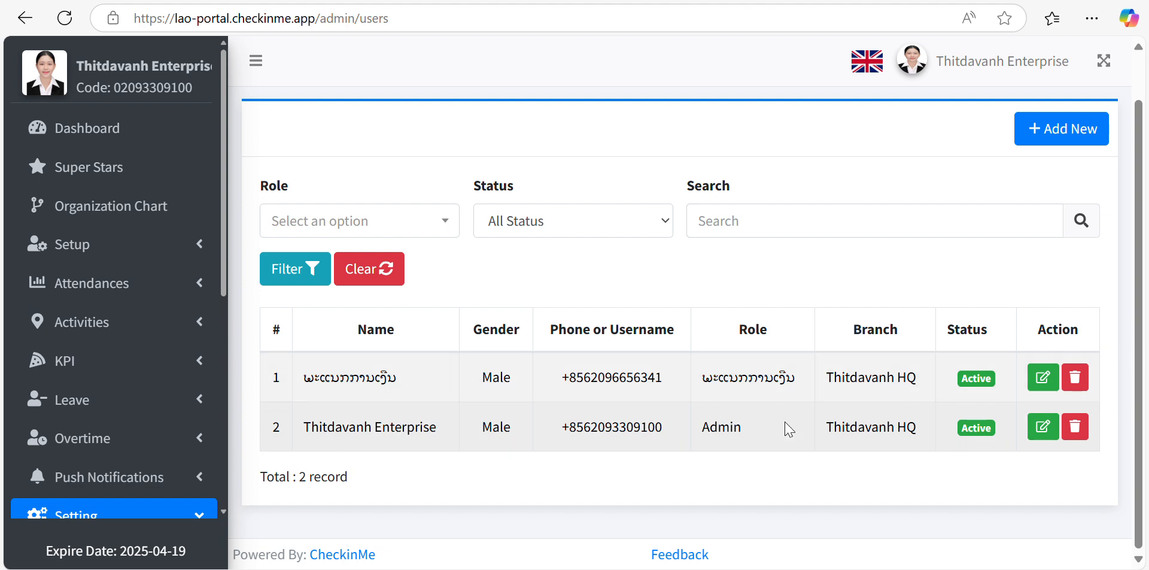
{"action": "scroll", "coordinate": [788, 428], "scroll_direction": "up", "scroll_amount": 1}
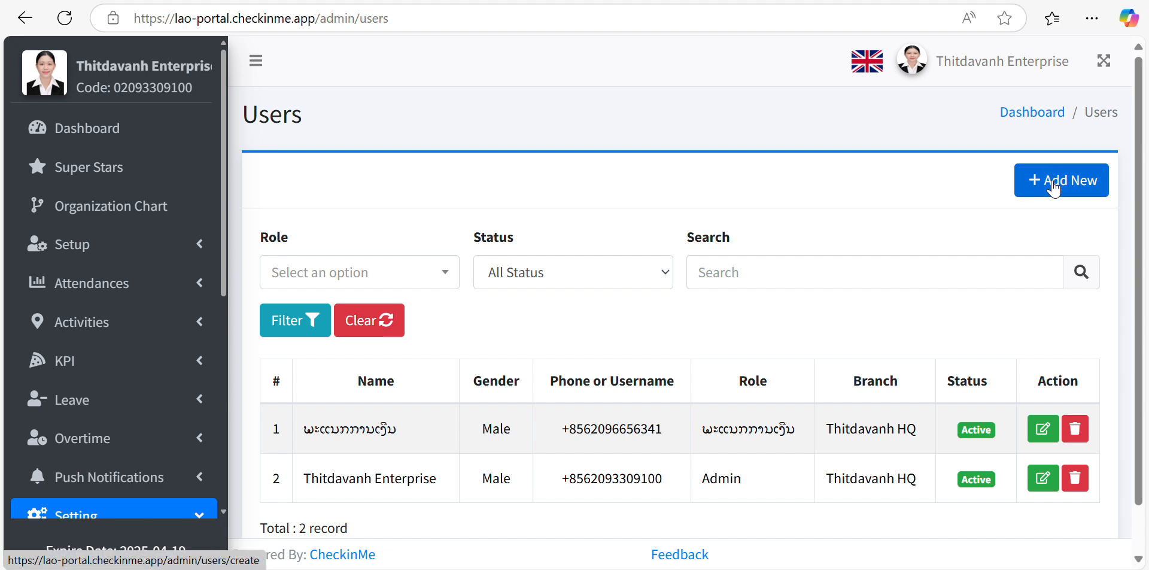
- Start a new user named ພະແນກຂາຍ with gender Male
{"action": "left_click", "coordinate": [1054, 187]}
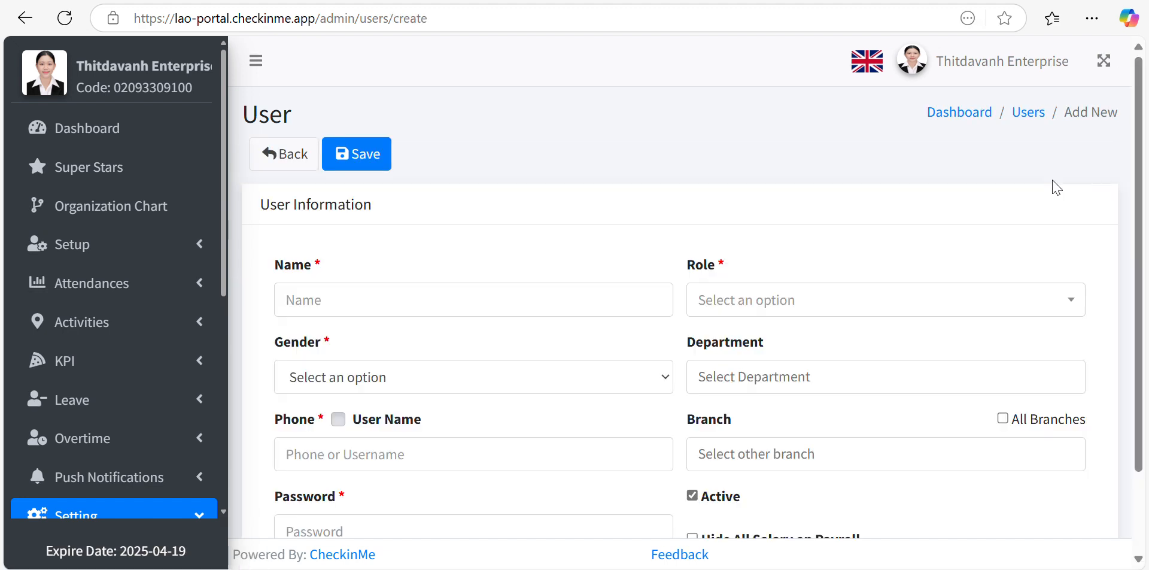
{"action": "left_click", "coordinate": [497, 292]}
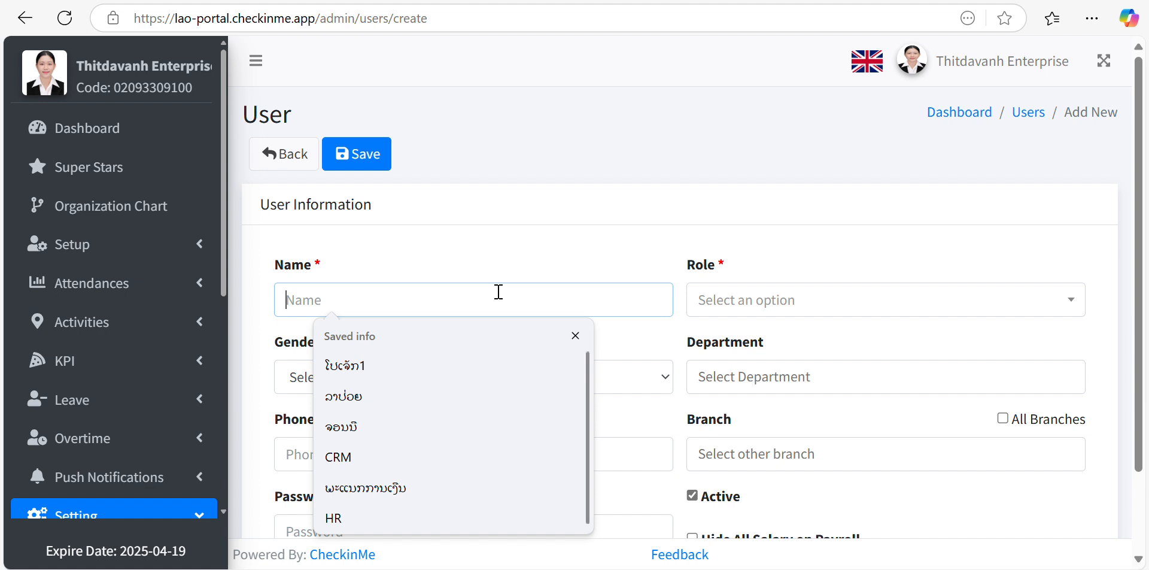
{"action": "type", "text": "ພະແນກຂາຍ"}
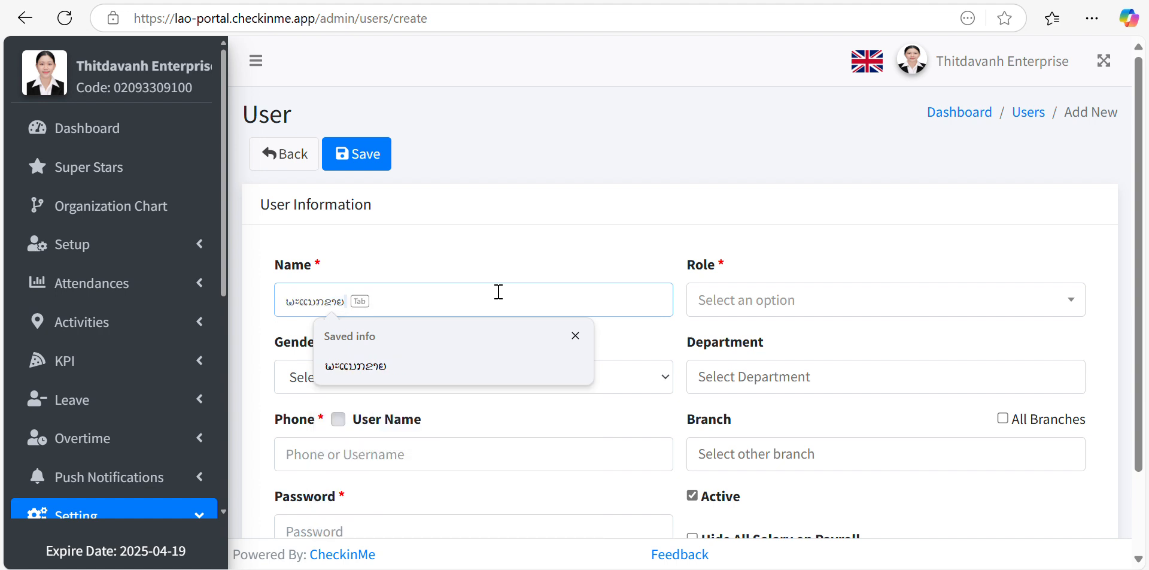
{"action": "left_click", "coordinate": [616, 387]}
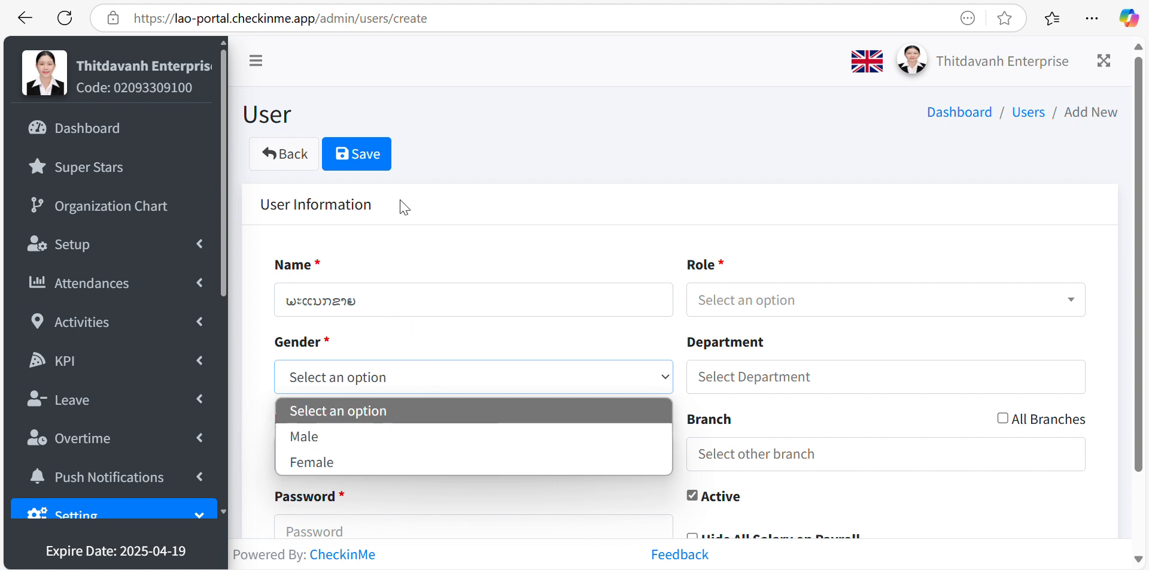
{"action": "left_click", "coordinate": [474, 2]}
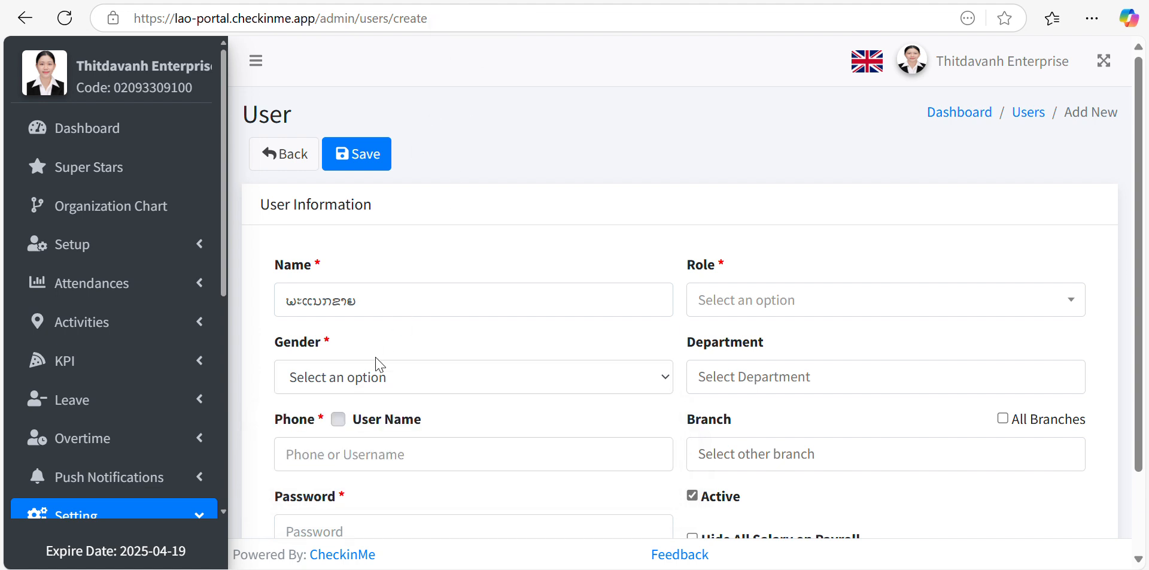
{"action": "left_click", "coordinate": [375, 377]}
{"action": "left_click", "coordinate": [358, 445]}
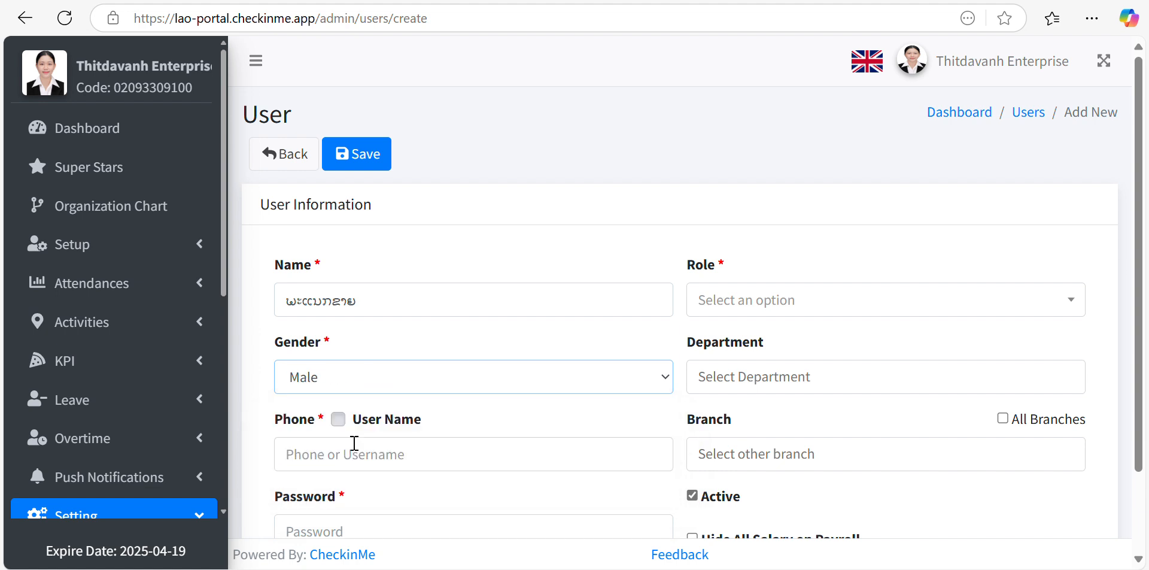
{"action": "scroll", "coordinate": [415, 393], "scroll_direction": "down", "scroll_amount": 3}
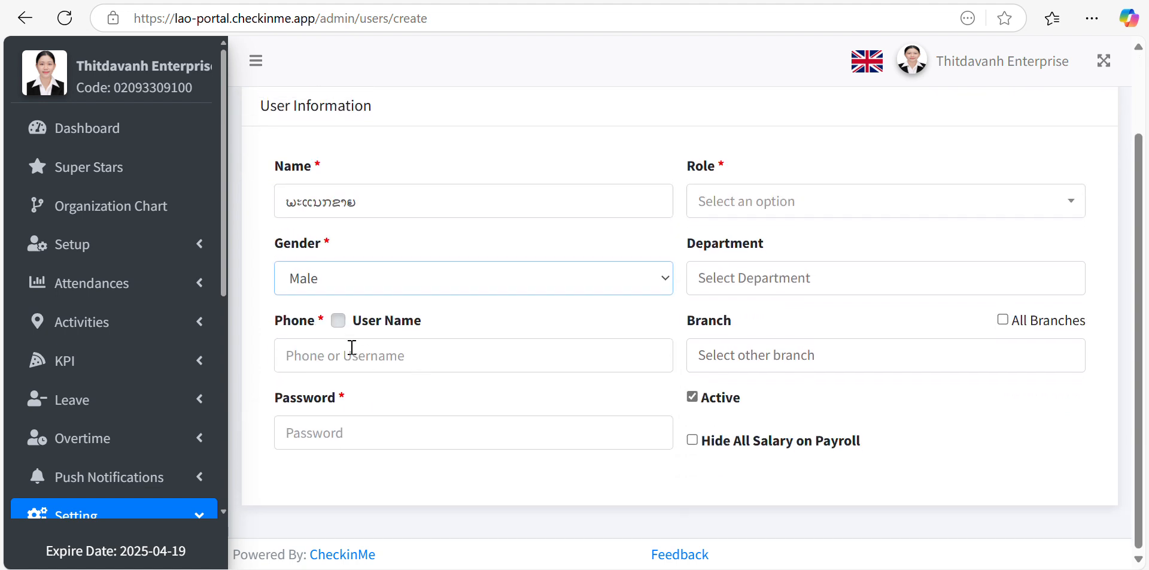
- Enter the user's phone number and an 8-character password
{"action": "left_click", "coordinate": [328, 351]}
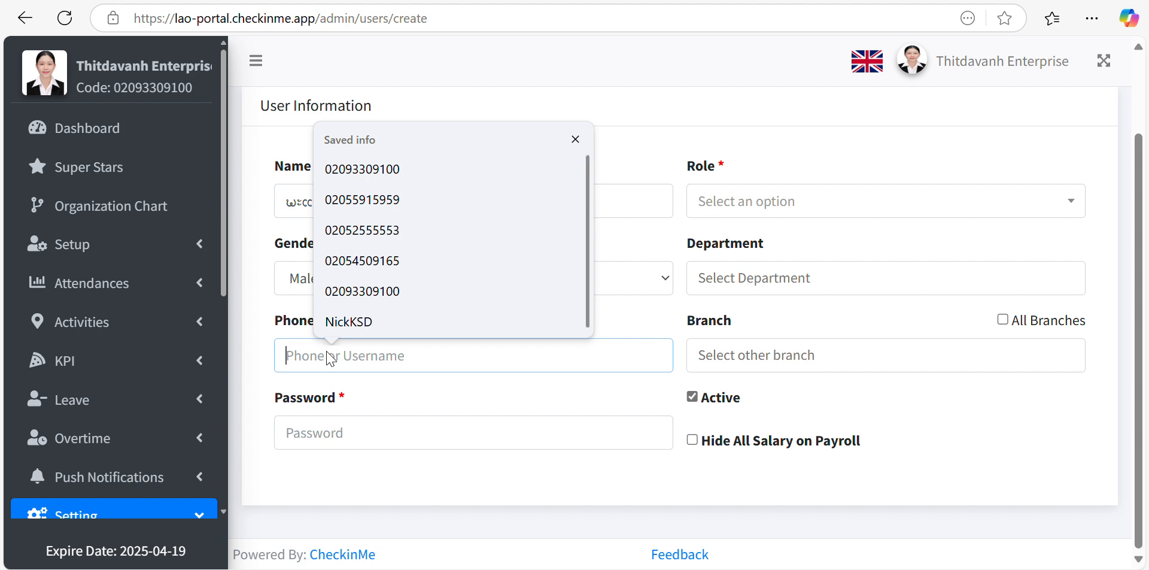
{"action": "key", "text": "super+space"}
{"action": "key", "text": "super+space"}
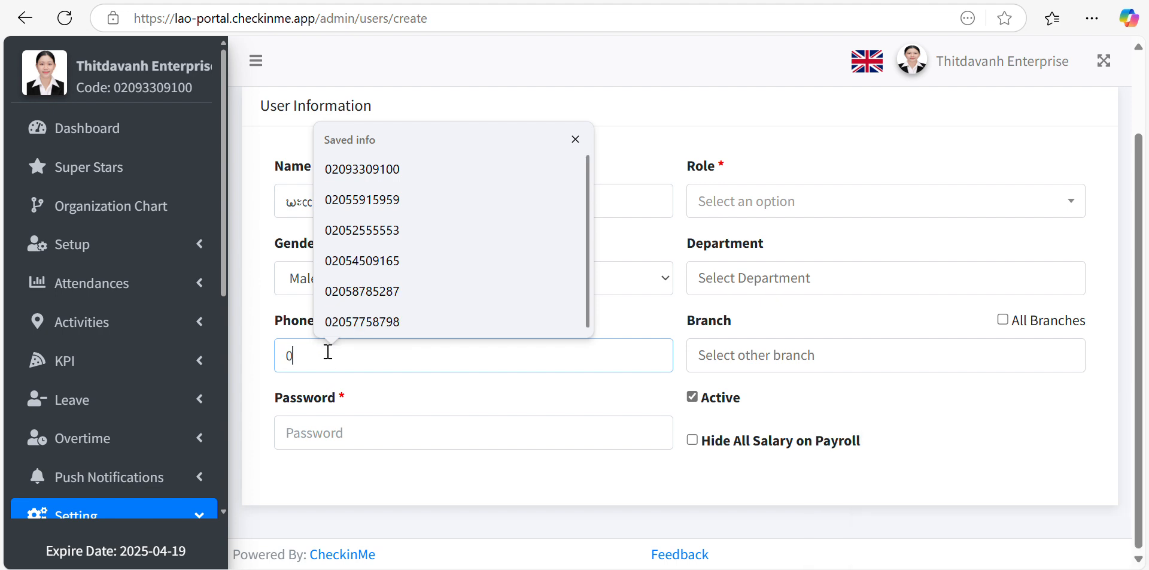
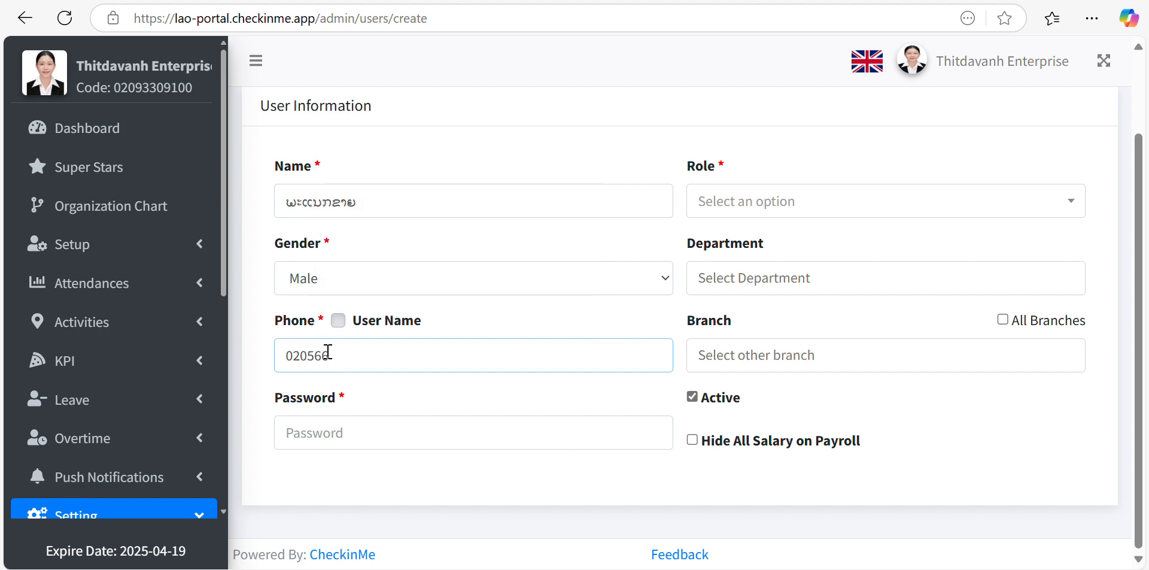
{"action": "left_click", "coordinate": [340, 432]}
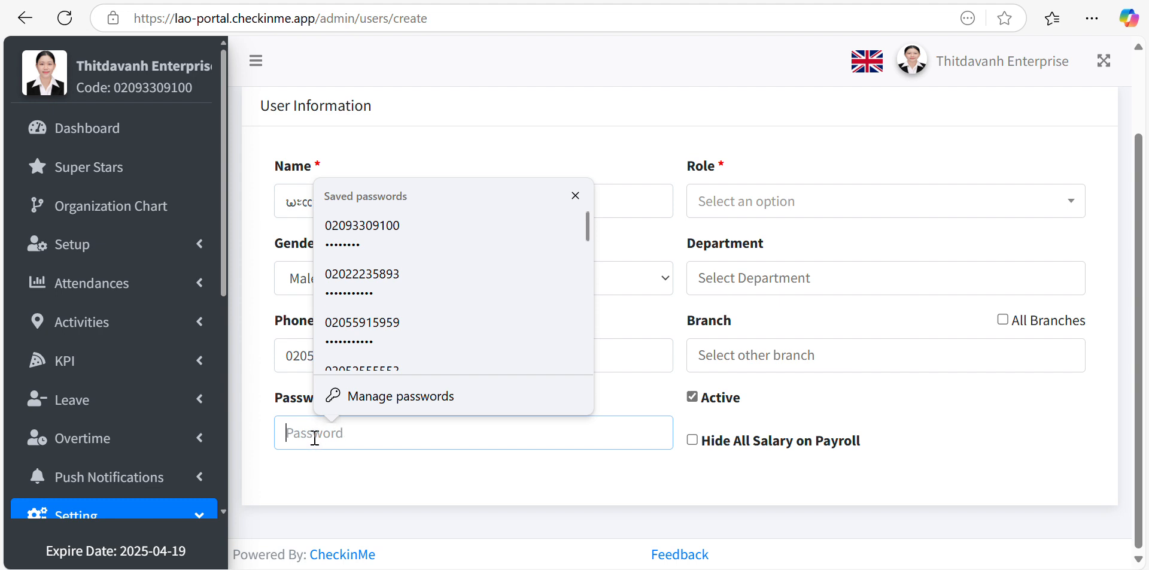
{"action": "type", "text": "•••••"}
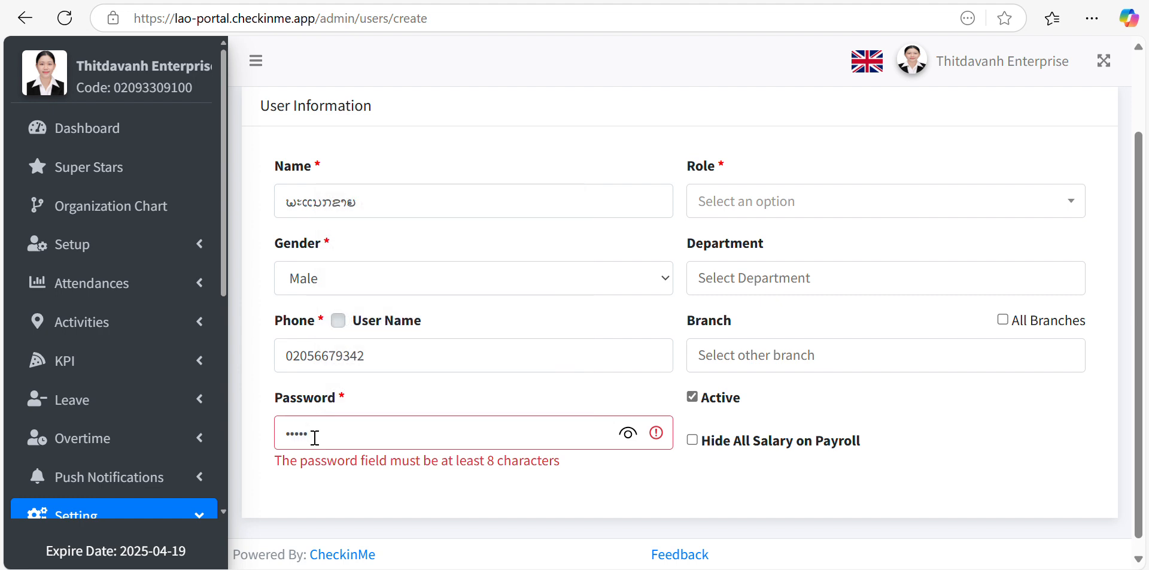
{"action": "type", "text": "•••"}
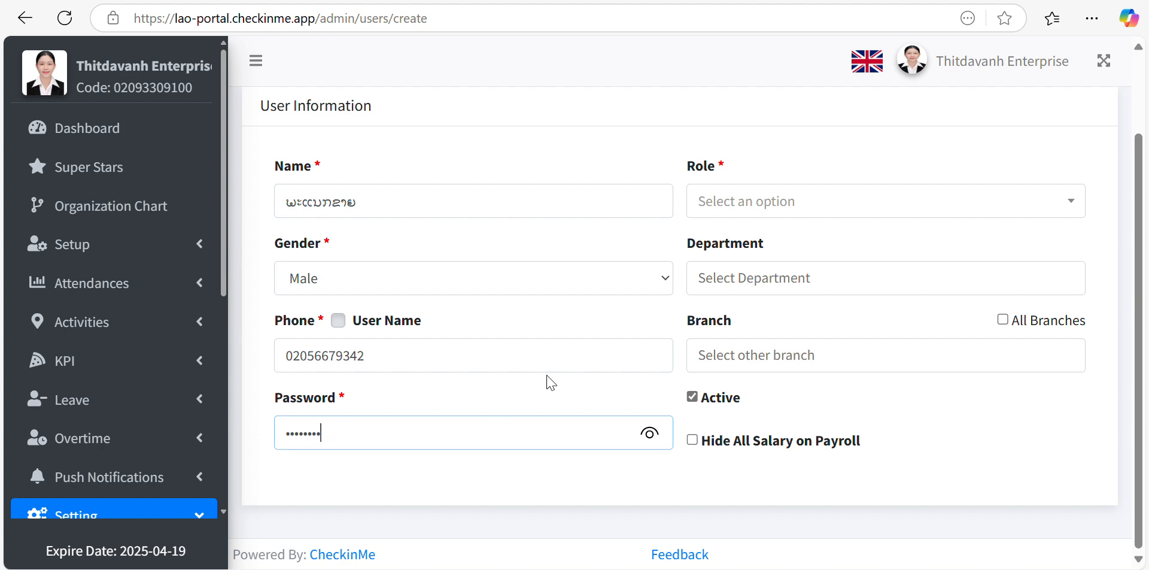
{"action": "scroll", "coordinate": [547, 380], "scroll_direction": "up", "scroll_amount": 2}
{"action": "scroll", "coordinate": [549, 380], "scroll_direction": "down", "scroll_amount": 2}
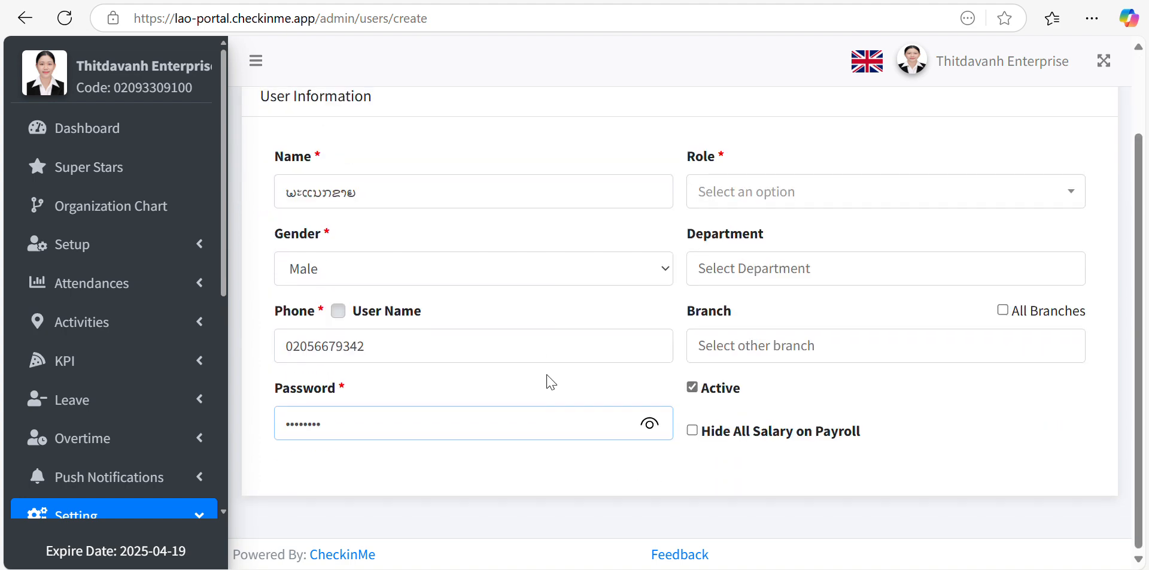
- Give the user role ຫົວໜ້າພະນັກງານຂາຍ, department Sales and branch Thitdavanh HQ
{"action": "left_click", "coordinate": [776, 212]}
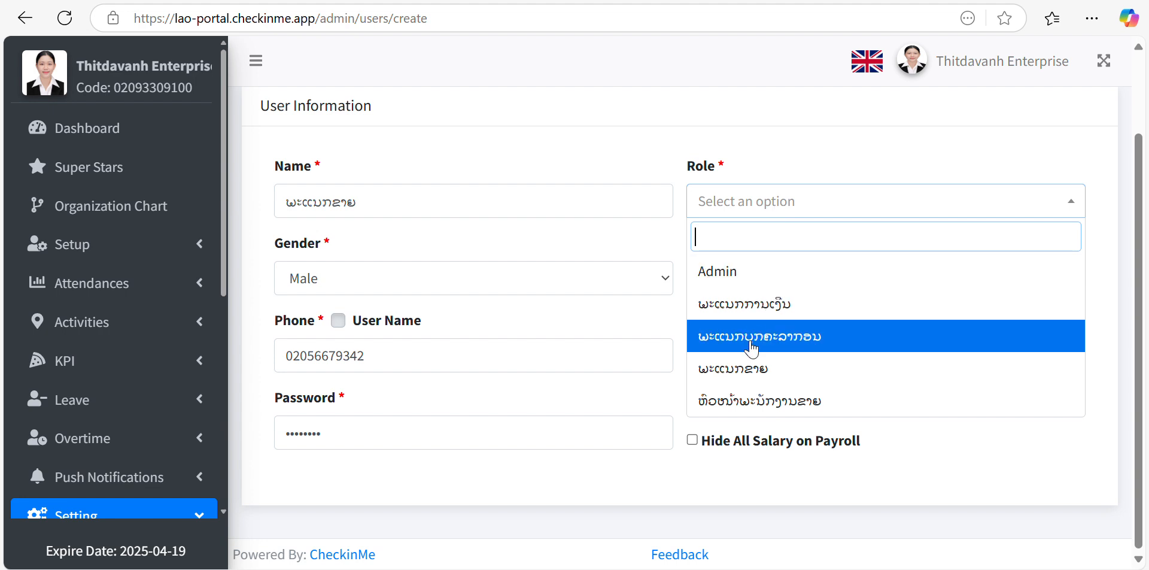
{"action": "left_click", "coordinate": [735, 402]}
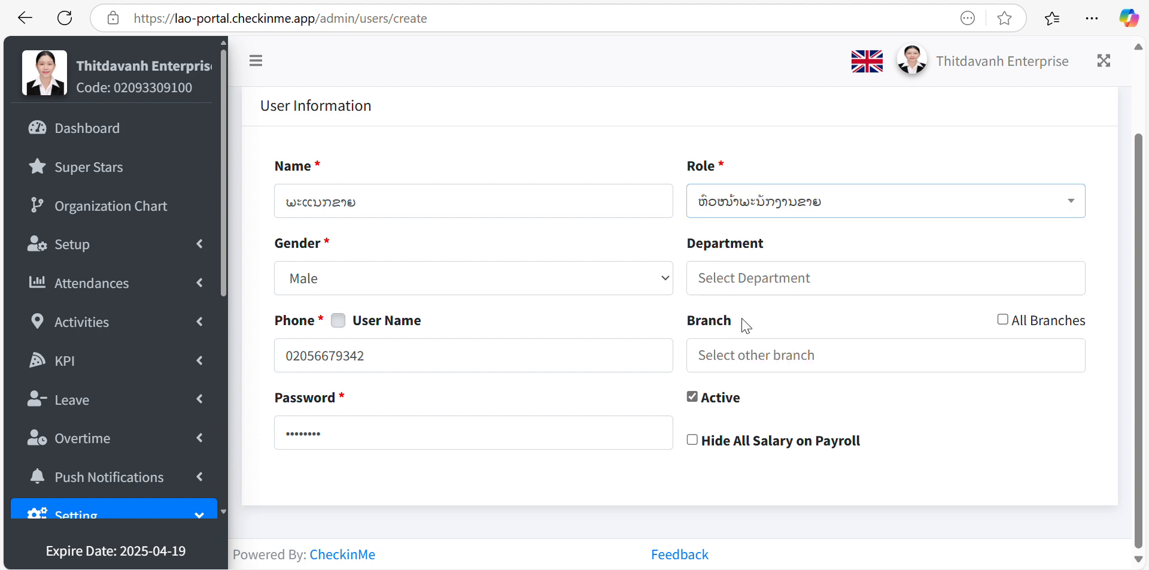
{"action": "left_click", "coordinate": [746, 294]}
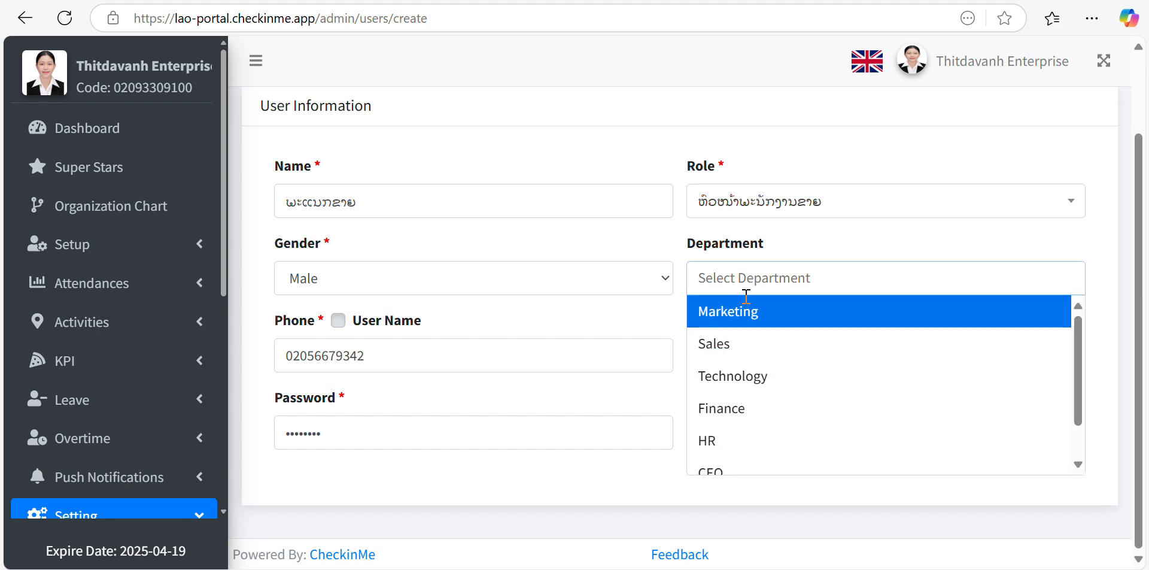
{"action": "left_click", "coordinate": [732, 356]}
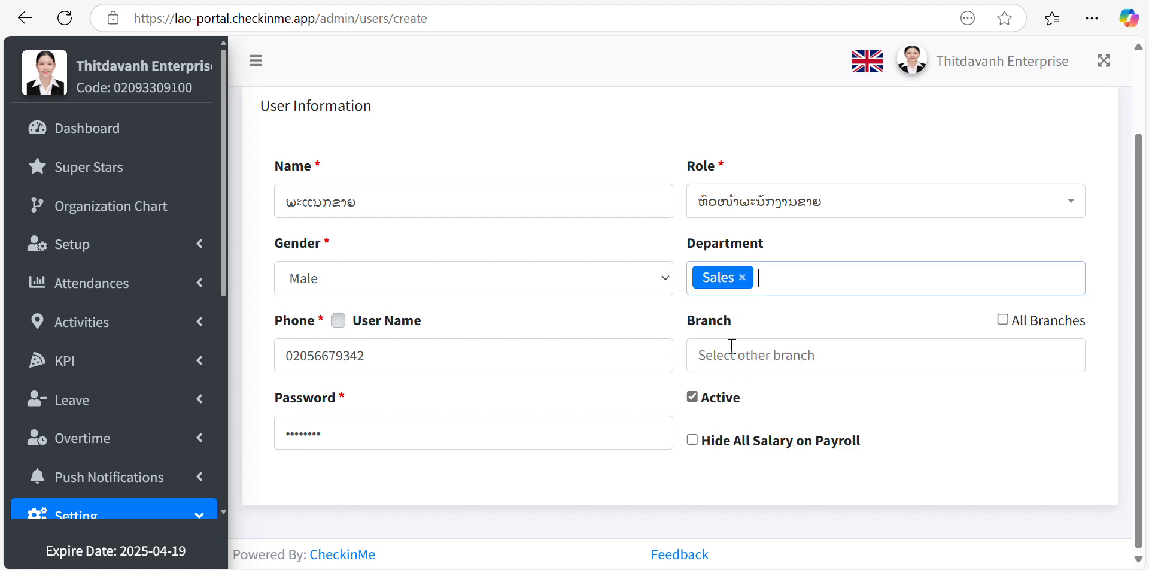
{"action": "left_click", "coordinate": [735, 355]}
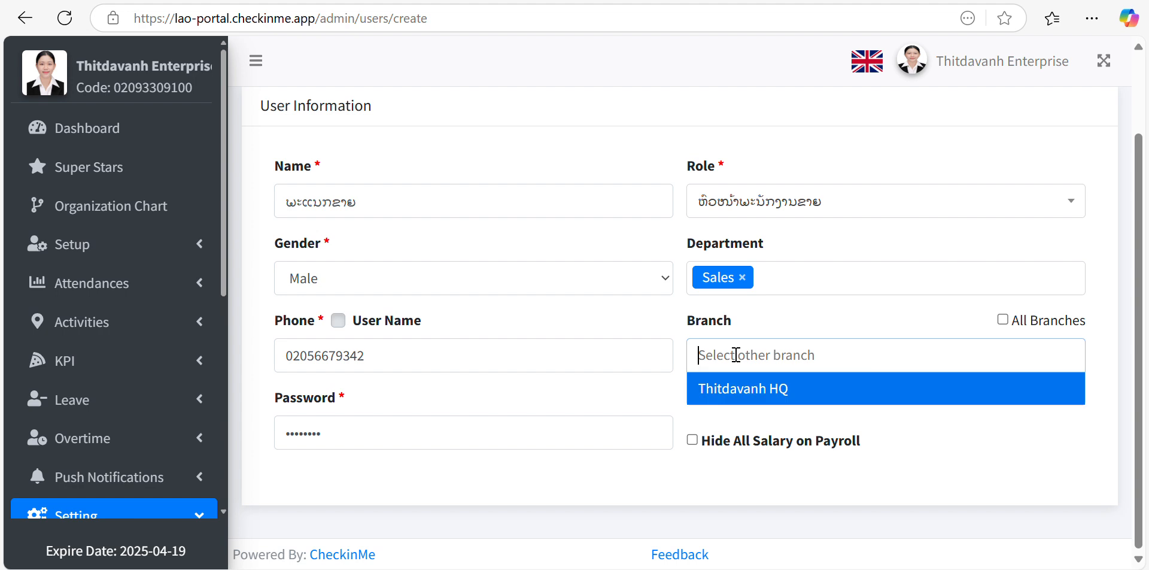
{"action": "left_click", "coordinate": [725, 389]}
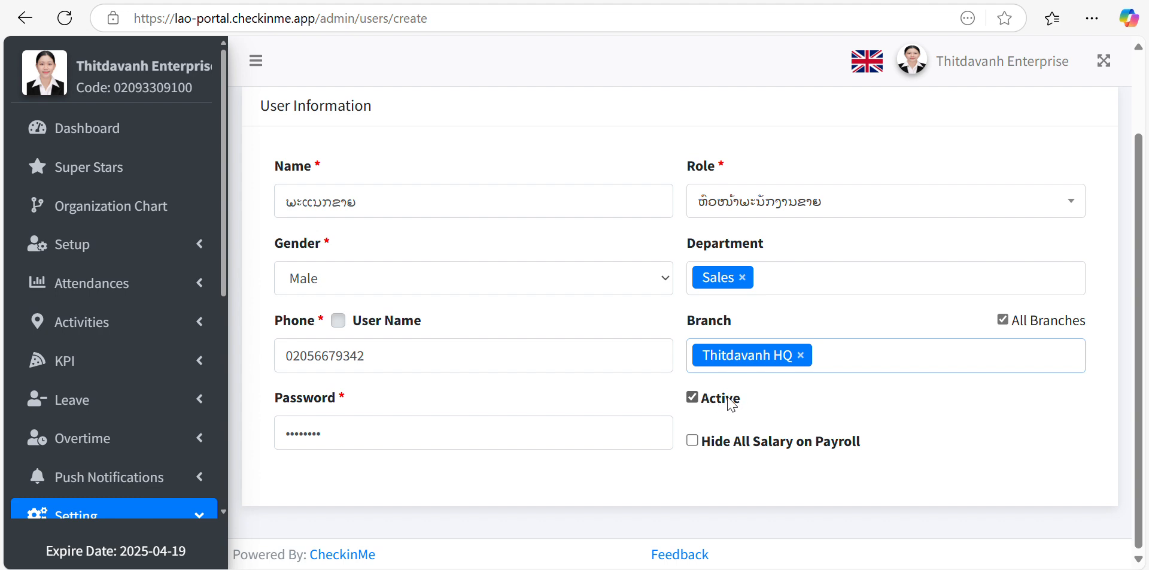
- Enable Hide All Salary on Payroll and save the new user
{"action": "left_click", "coordinate": [692, 441]}
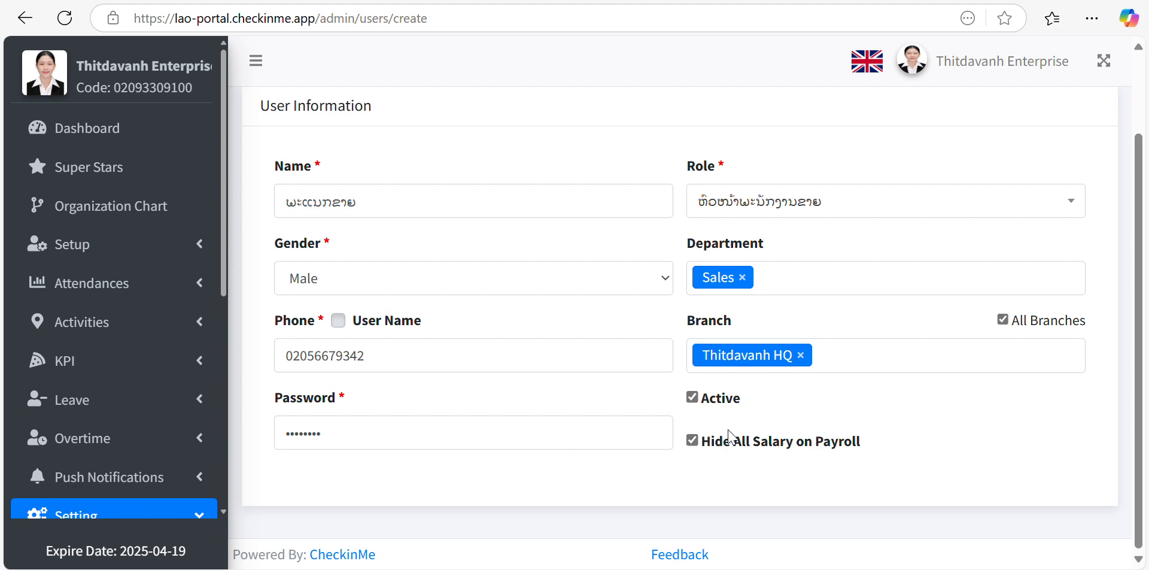
{"action": "scroll", "coordinate": [633, 264], "scroll_direction": "up", "scroll_amount": 2}
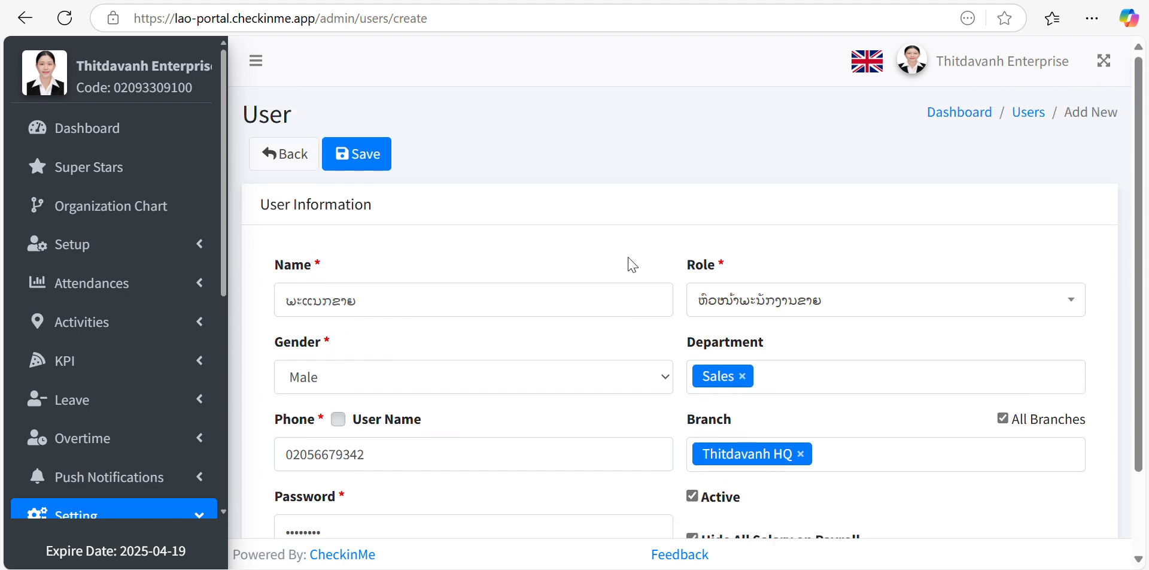
{"action": "scroll", "coordinate": [632, 264], "scroll_direction": "down", "scroll_amount": 2}
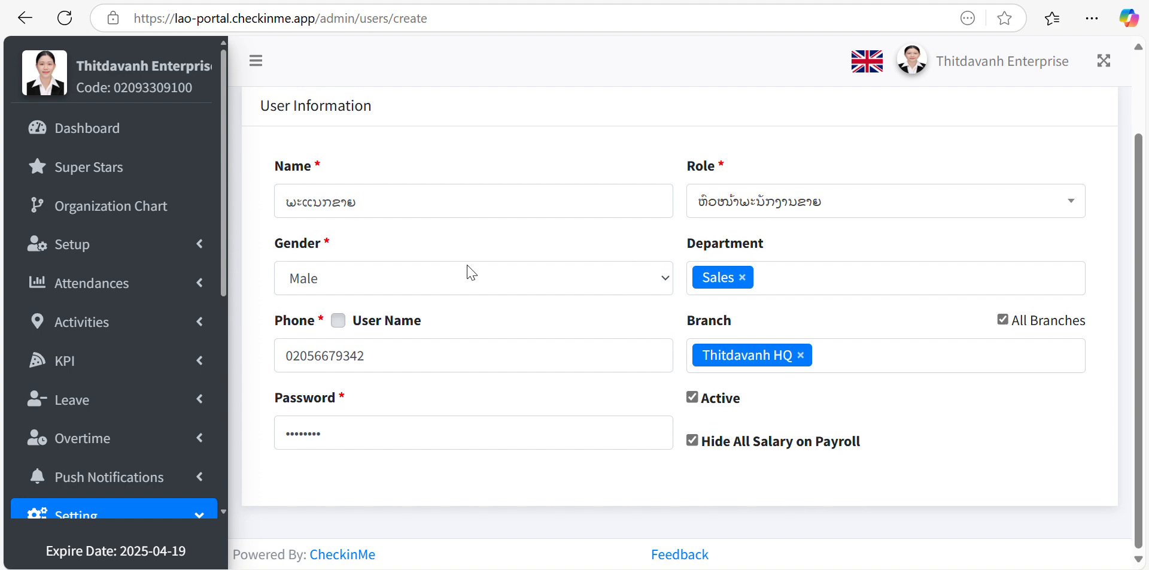
{"action": "scroll", "coordinate": [471, 273], "scroll_direction": "up", "scroll_amount": 2}
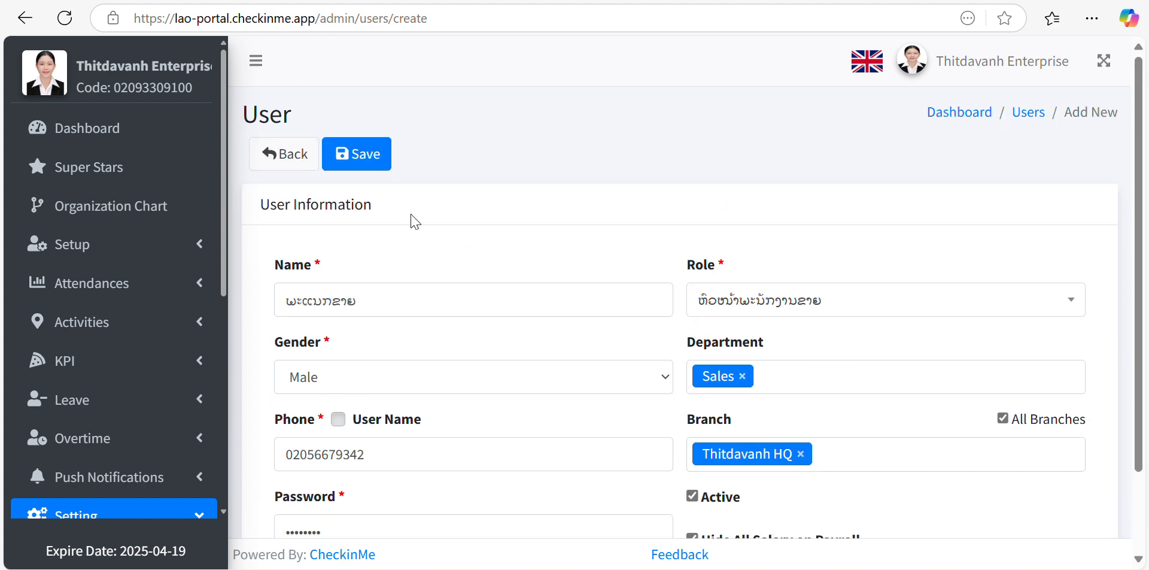
{"action": "left_click", "coordinate": [356, 166]}
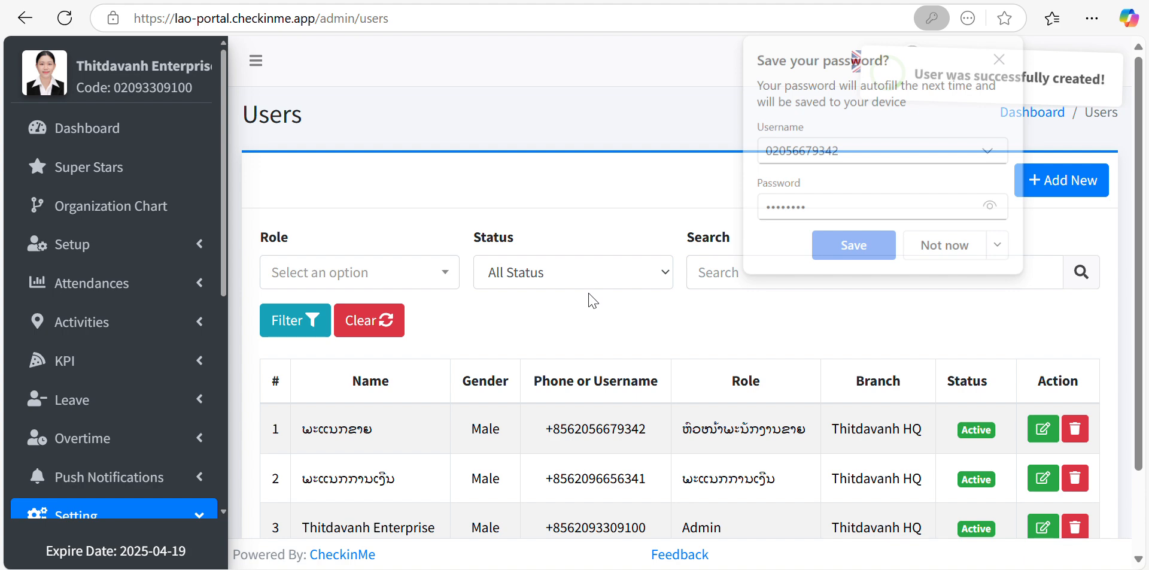
- Decline the browser's save-password prompt and review the three users now listed
{"action": "scroll", "coordinate": [592, 299], "scroll_direction": "down", "scroll_amount": 2}
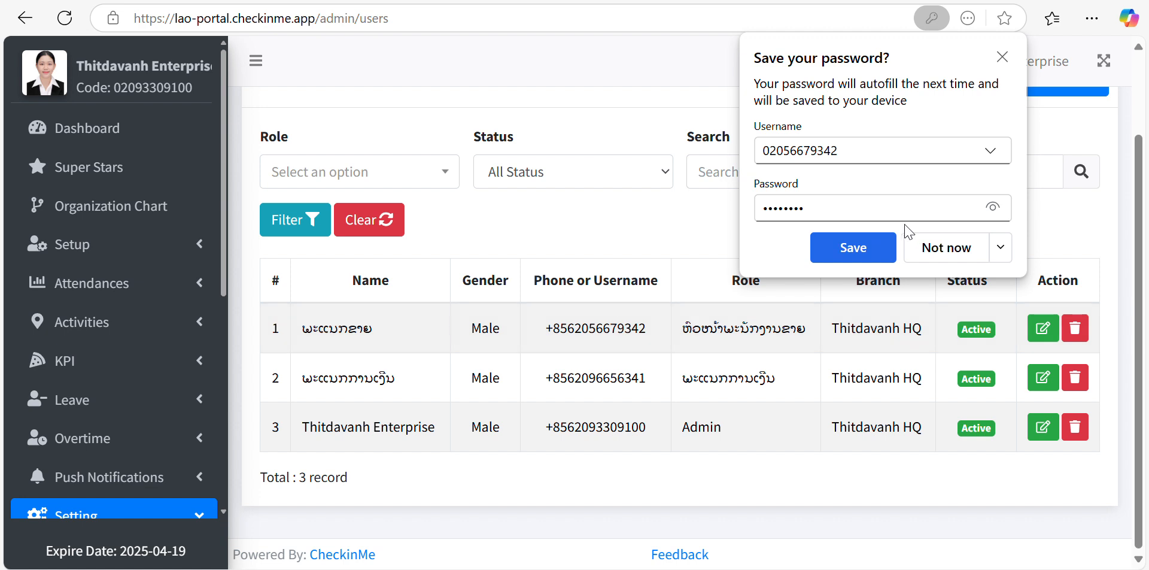
{"action": "left_click", "coordinate": [958, 249]}
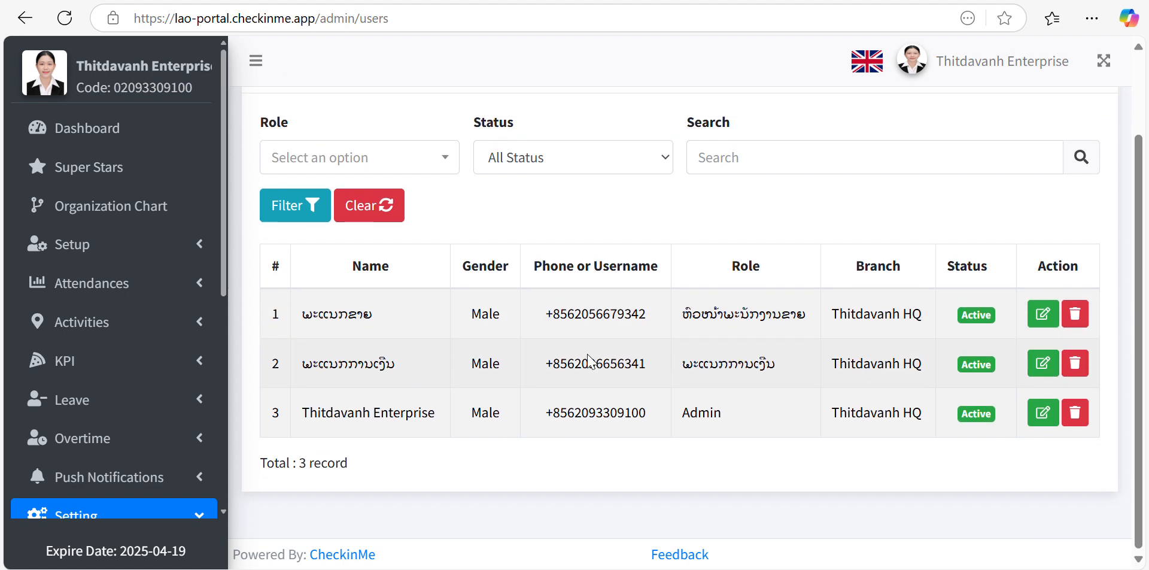
{"action": "scroll", "coordinate": [174, 371], "scroll_direction": "down", "scroll_amount": 6}
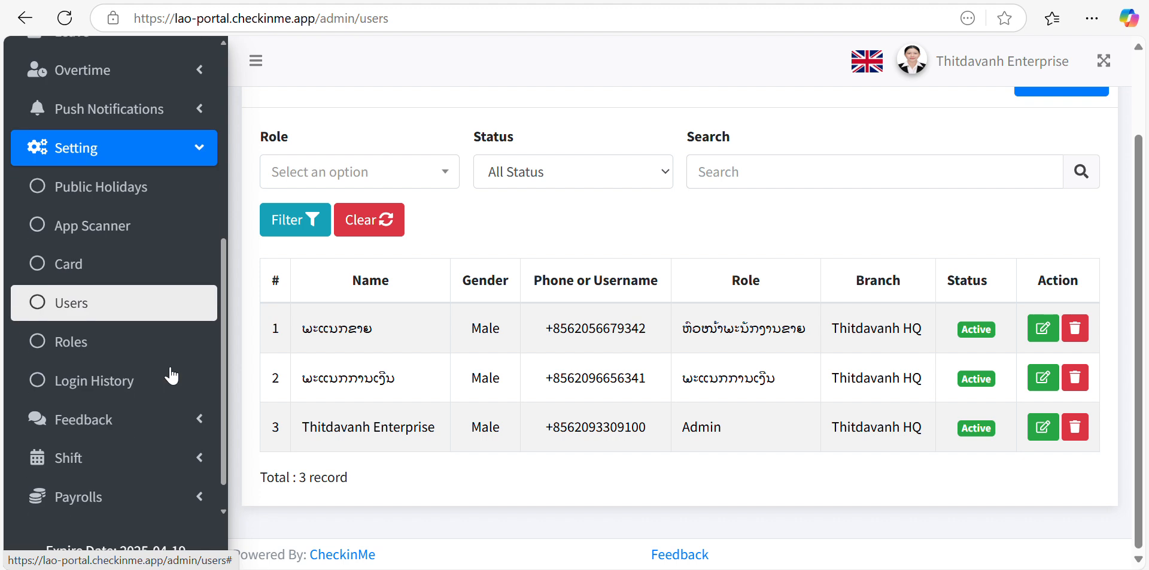